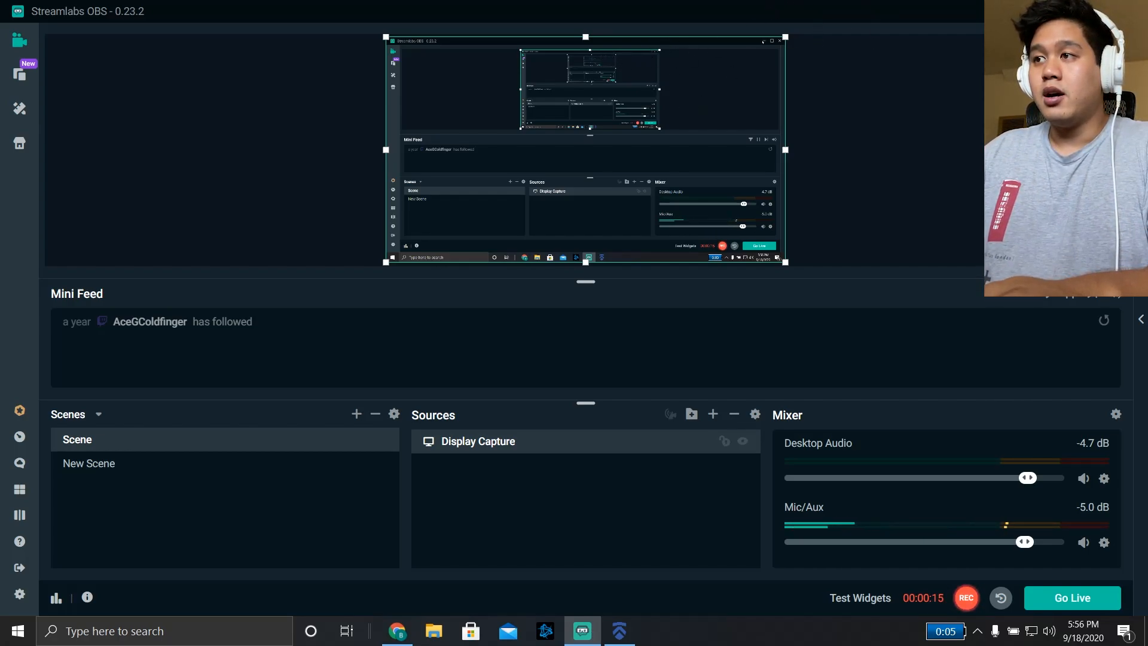
- Bring the Reddit guide forward and highlight its -7,500mw discharge end goal in the headline
{"action": "left_click", "coordinate": [398, 631]}
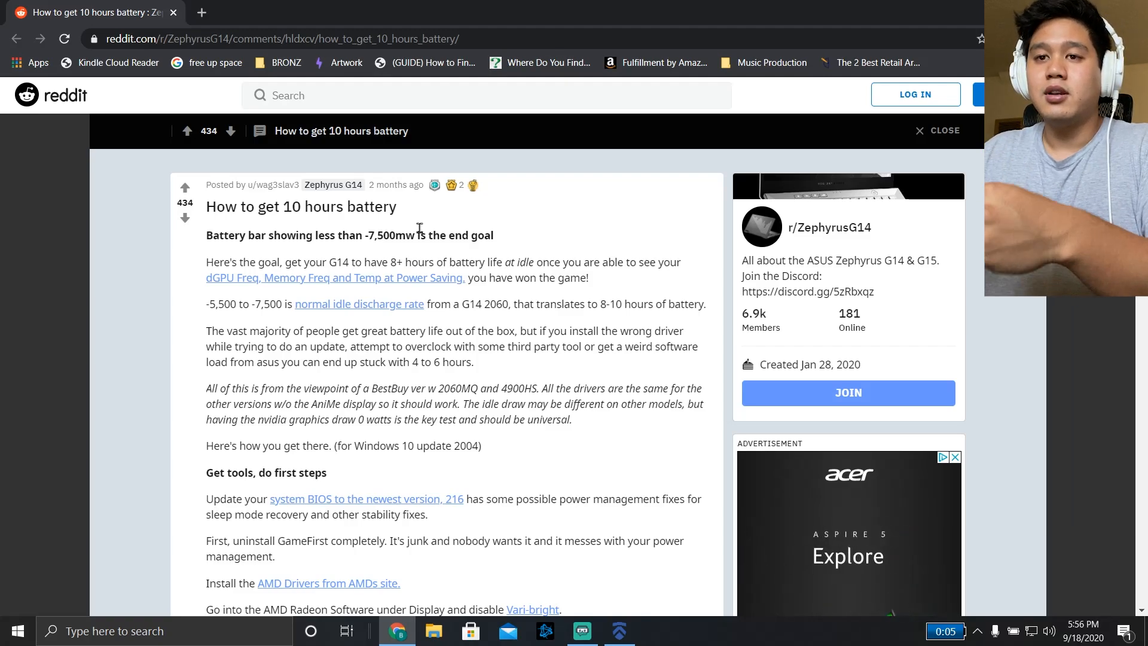
{"action": "left_click_drag", "start_coordinate": [367, 234], "coordinate": [417, 235]}
{"action": "left_click", "coordinate": [366, 239]}
{"action": "left_click", "coordinate": [366, 237]}
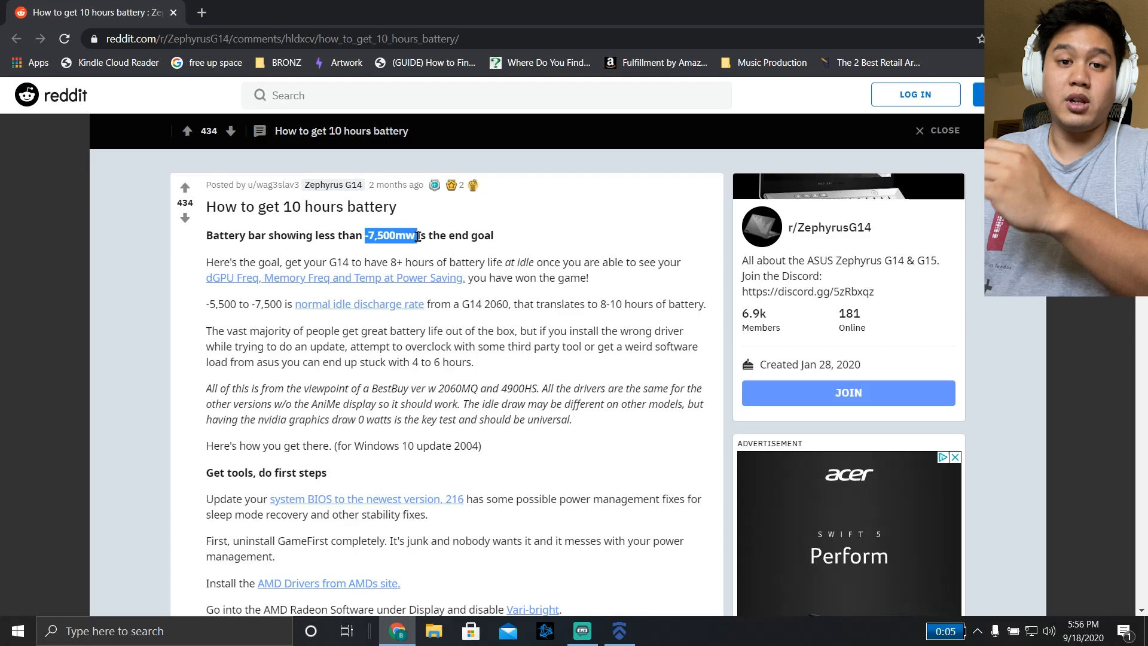
{"action": "left_click", "coordinate": [415, 237]}
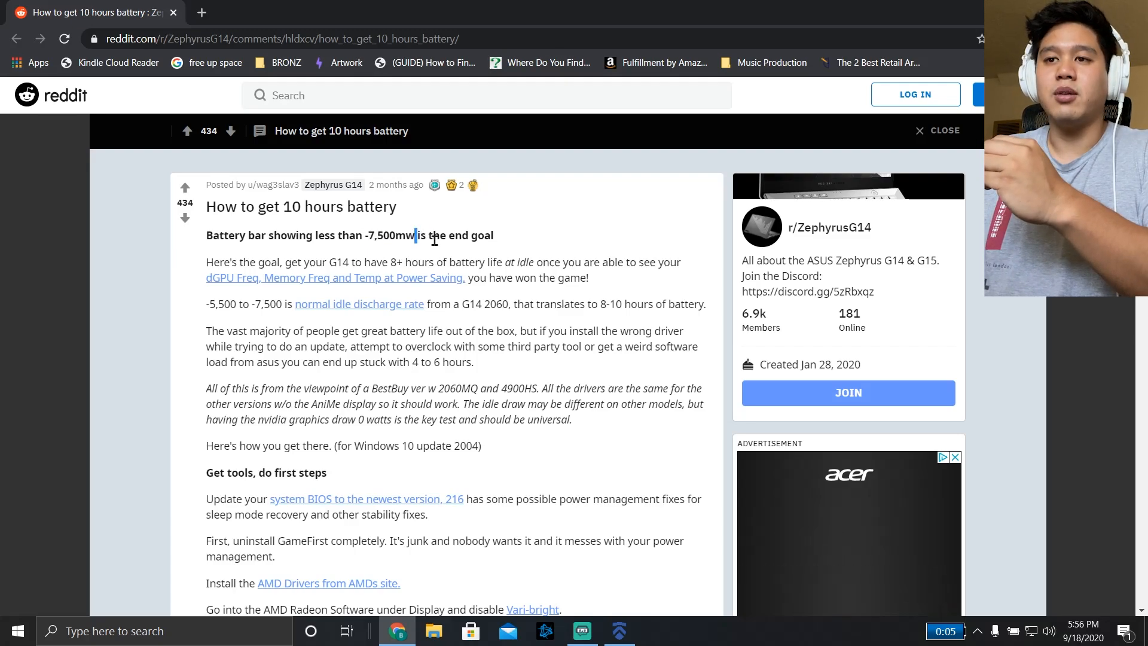
{"action": "left_click_drag", "start_coordinate": [418, 236], "coordinate": [518, 243]}
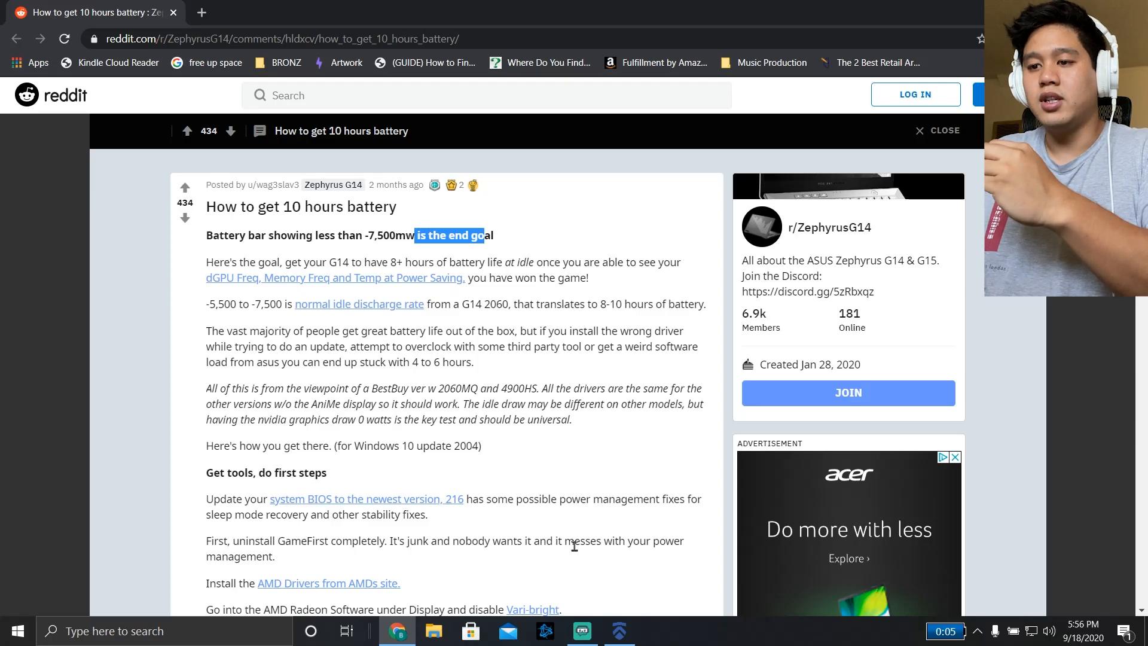
{"action": "left_click", "coordinate": [581, 630]}
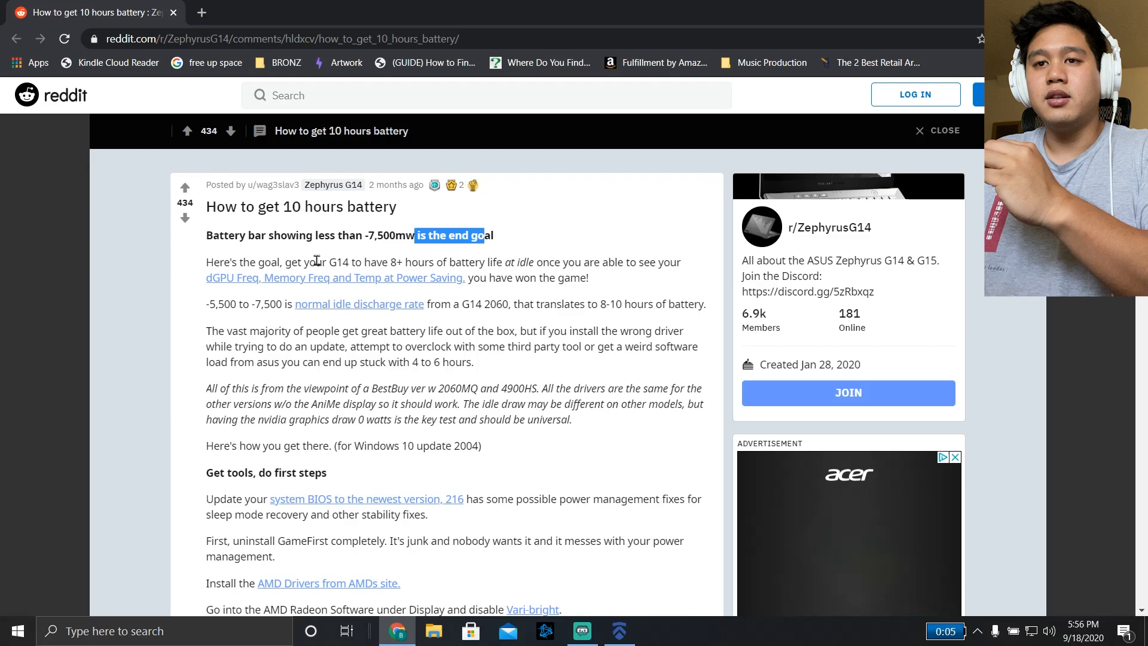
- Highlight the guide's opening goal, the G14 2060 battery-hours estimate and the wrong-drivers paragraph while reading
{"action": "left_click_drag", "start_coordinate": [238, 262], "coordinate": [646, 262]}
{"action": "left_click", "coordinate": [646, 262]}
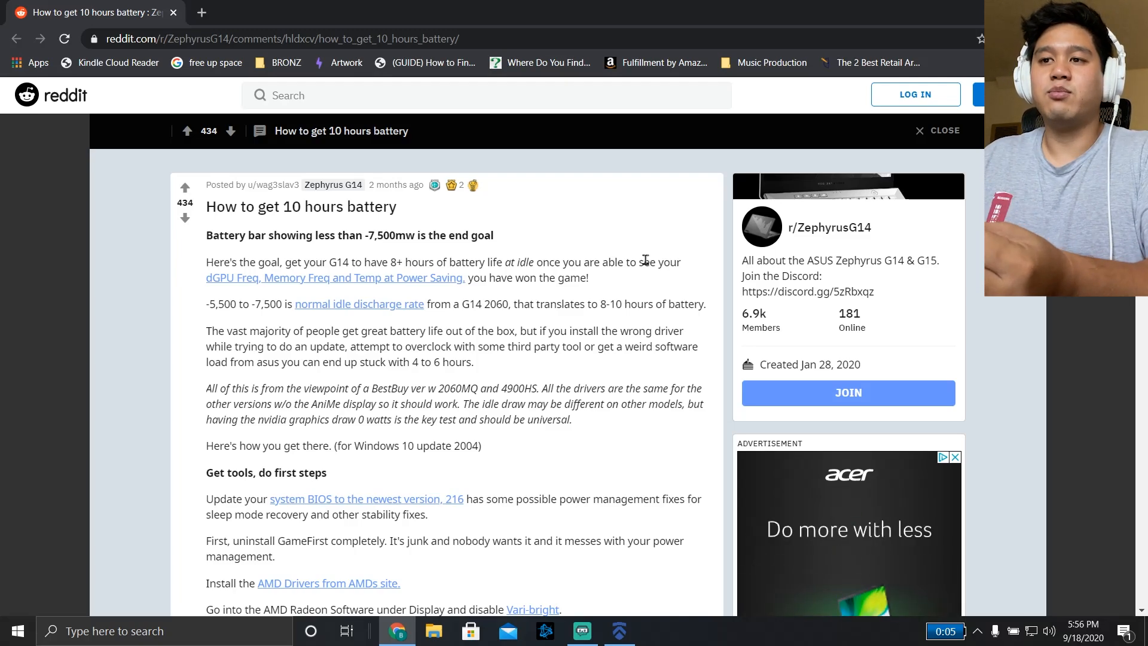
{"action": "left_click_drag", "start_coordinate": [461, 304], "coordinate": [538, 336]}
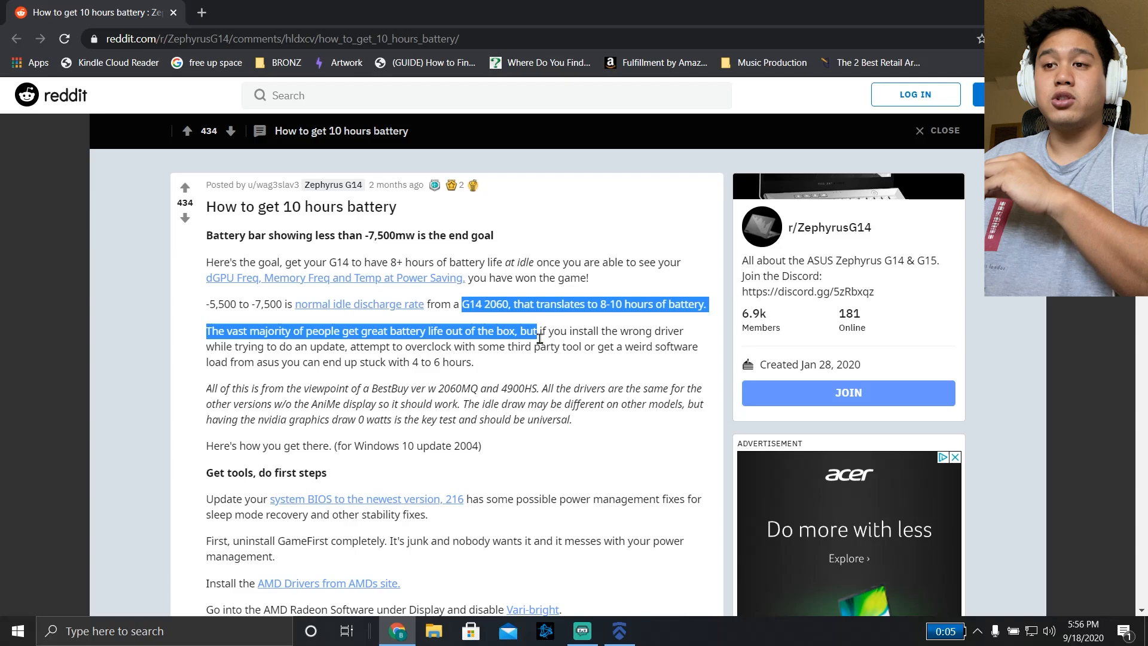
{"action": "left_click", "coordinate": [539, 341]}
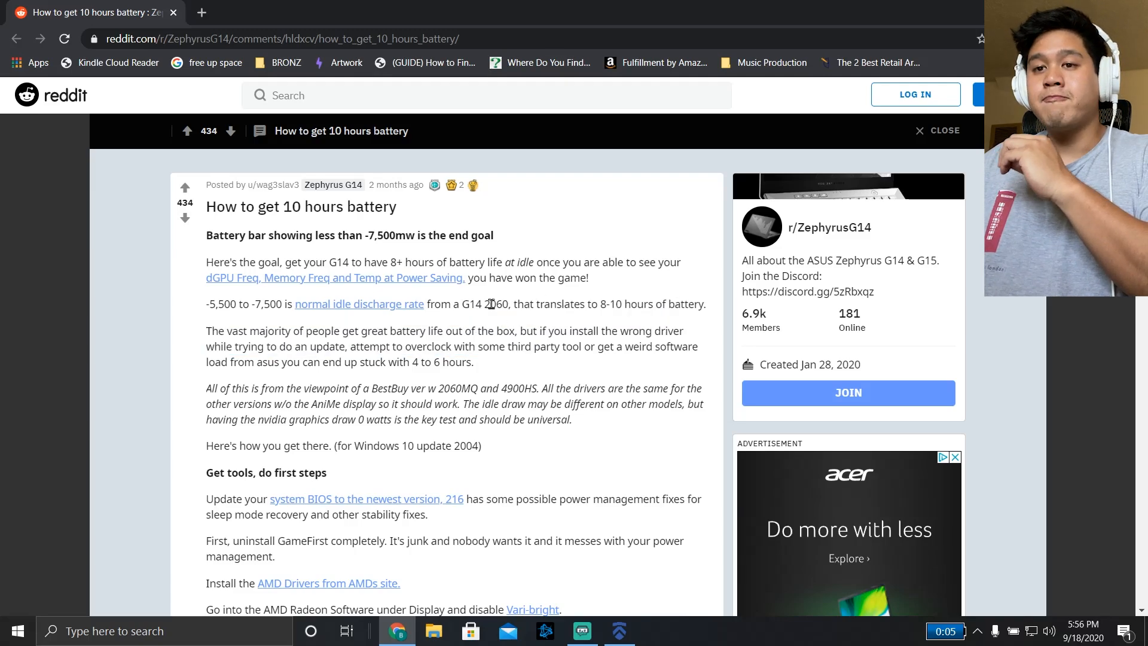
{"action": "left_click_drag", "start_coordinate": [460, 305], "coordinate": [502, 364]}
{"action": "left_click", "coordinate": [520, 386]}
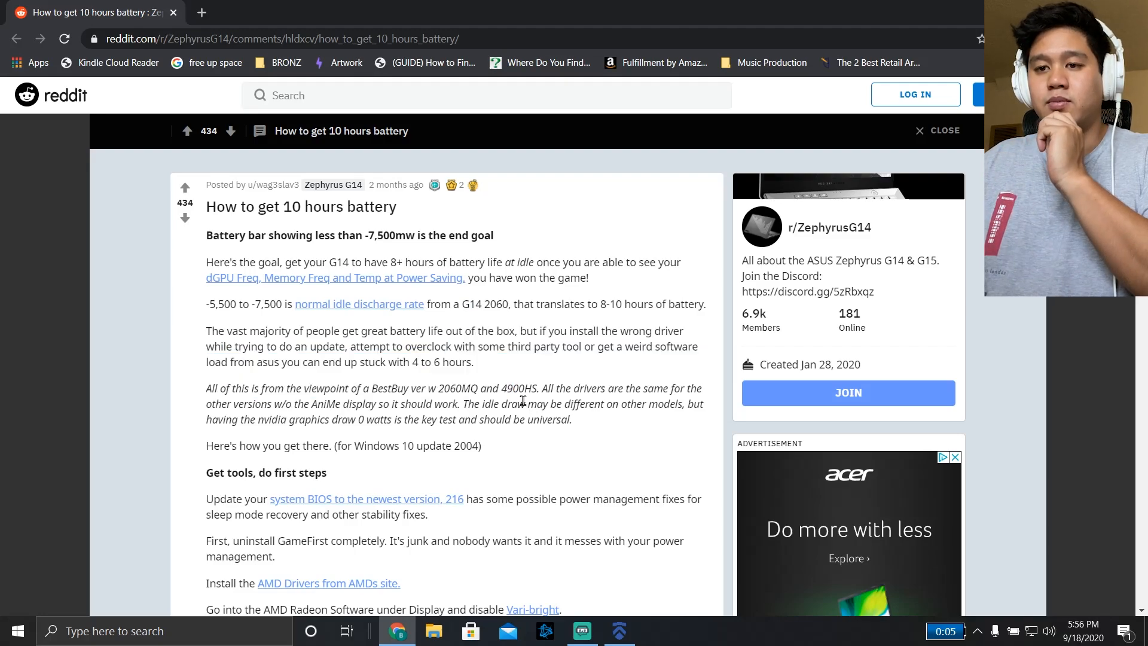
{"action": "scroll", "coordinate": [503, 378], "scroll_direction": "down", "scroll_amount": 2}
{"action": "scroll", "coordinate": [517, 388], "scroll_direction": "up", "scroll_amount": 2}
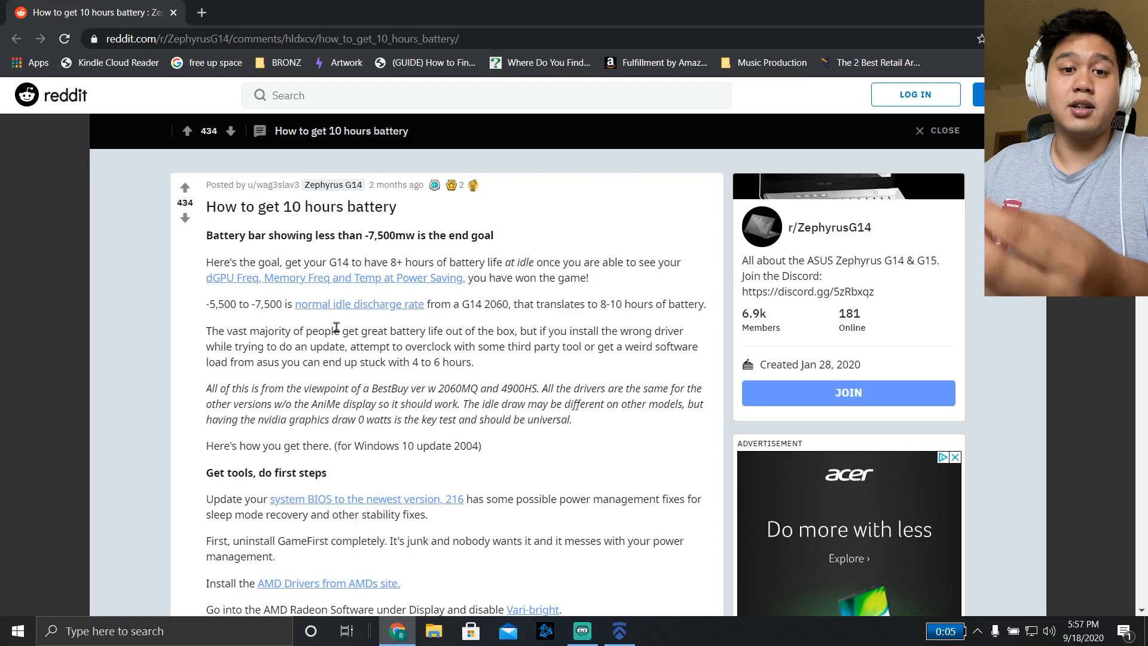
{"action": "left_click_drag", "start_coordinate": [305, 332], "coordinate": [408, 361]}
{"action": "left_click", "coordinate": [303, 363]}
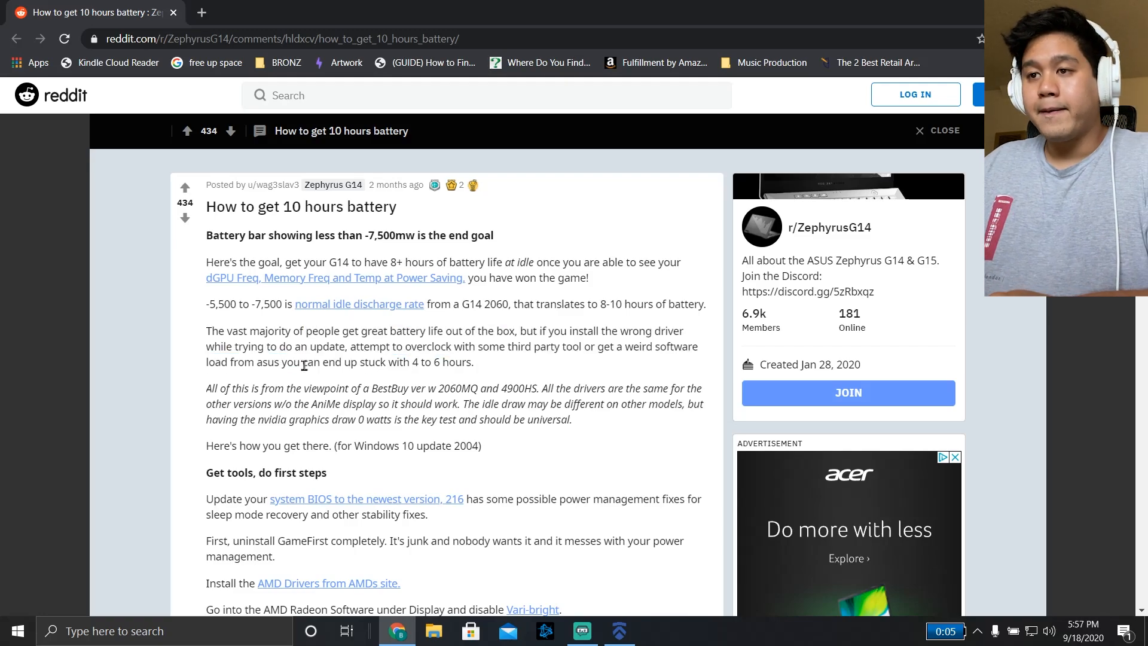
{"action": "scroll", "coordinate": [290, 358], "scroll_direction": "down", "scroll_amount": 2}
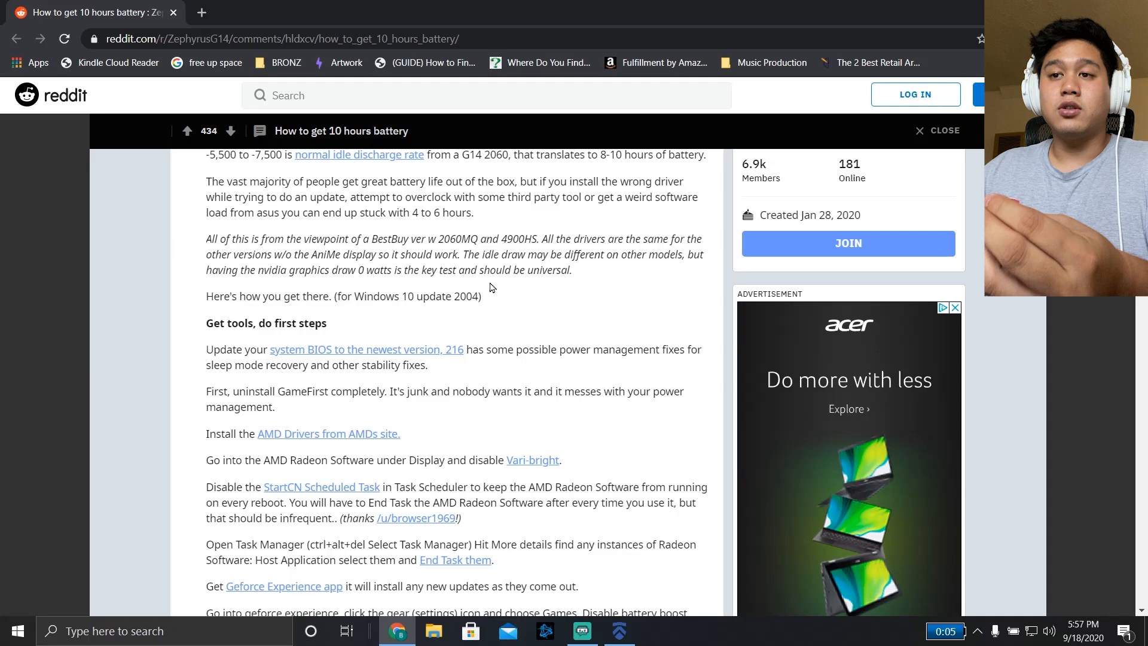
- Highlight the guide's italic note about which models were tested
{"action": "mouse_move", "coordinate": [407, 267]}
{"action": "left_mouse_down"}
{"action": "mouse_move", "coordinate": [557, 269]}
{"action": "mouse_move", "coordinate": [413, 246]}
{"action": "left_mouse_up"}
{"action": "left_click", "coordinate": [538, 270]}
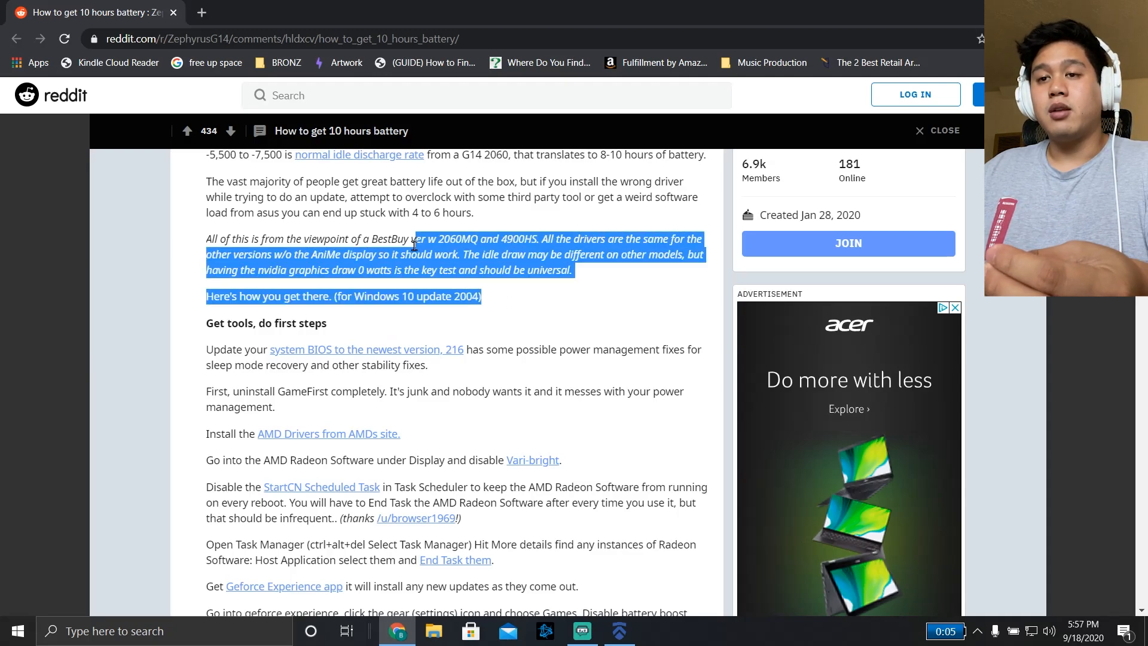
{"action": "left_click", "coordinate": [303, 254]}
{"action": "left_click_drag", "start_coordinate": [304, 254], "coordinate": [502, 299]}
{"action": "left_click", "coordinate": [507, 299]}
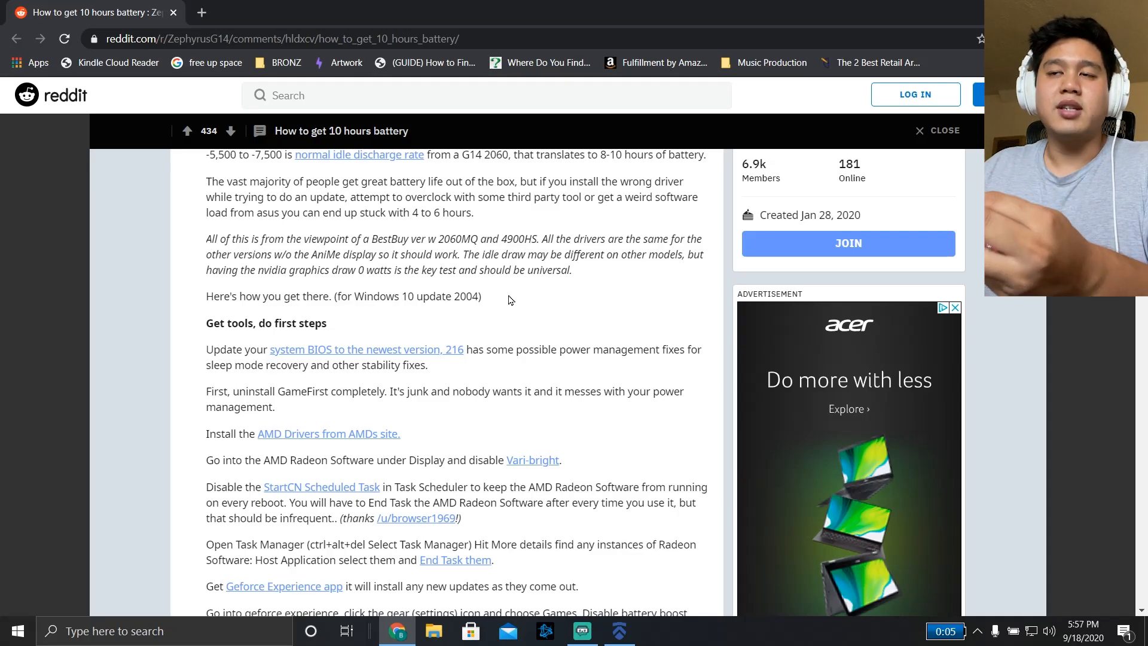
{"action": "scroll", "coordinate": [376, 359], "scroll_direction": "down", "scroll_amount": 3}
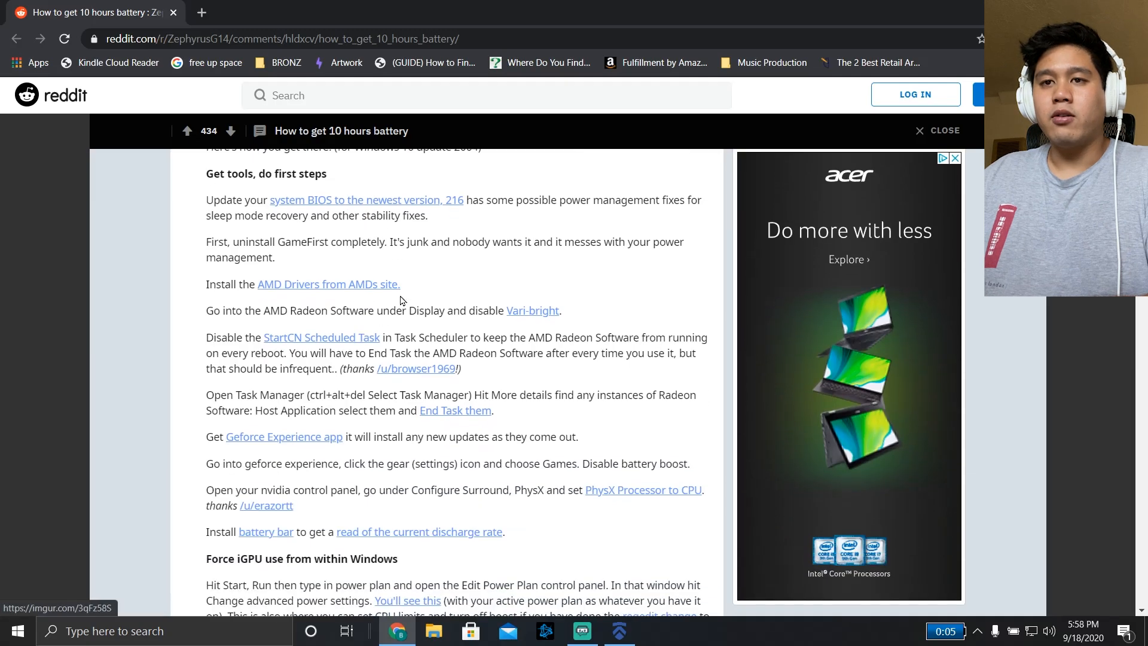
{"action": "scroll", "coordinate": [376, 359], "scroll_direction": "up", "scroll_amount": 3}
- Highlight the 'uninstall GameFirst' and AMD Radeon Software Display steps in the first-steps section
{"action": "left_click_drag", "start_coordinate": [274, 406], "coordinate": [206, 390]}
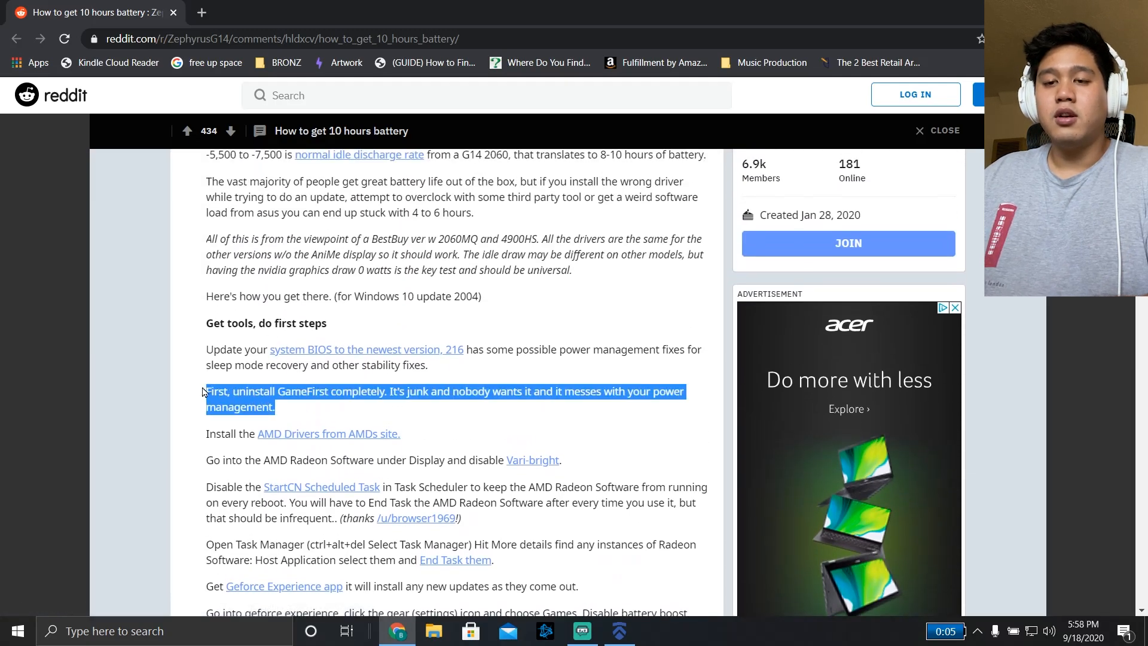
{"action": "left_click", "coordinate": [204, 392]}
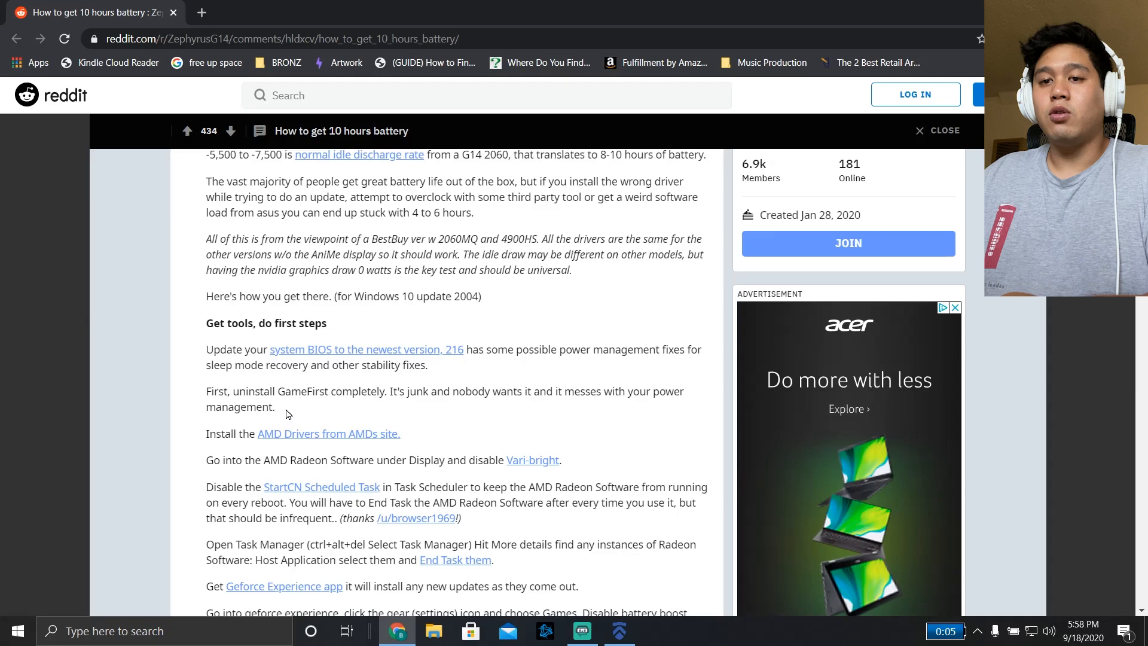
{"action": "mouse_move", "coordinate": [286, 409]}
{"action": "left_mouse_down"}
{"action": "mouse_move", "coordinate": [206, 392]}
{"action": "mouse_move", "coordinate": [383, 413]}
{"action": "left_mouse_up"}
{"action": "left_click", "coordinate": [207, 393]}
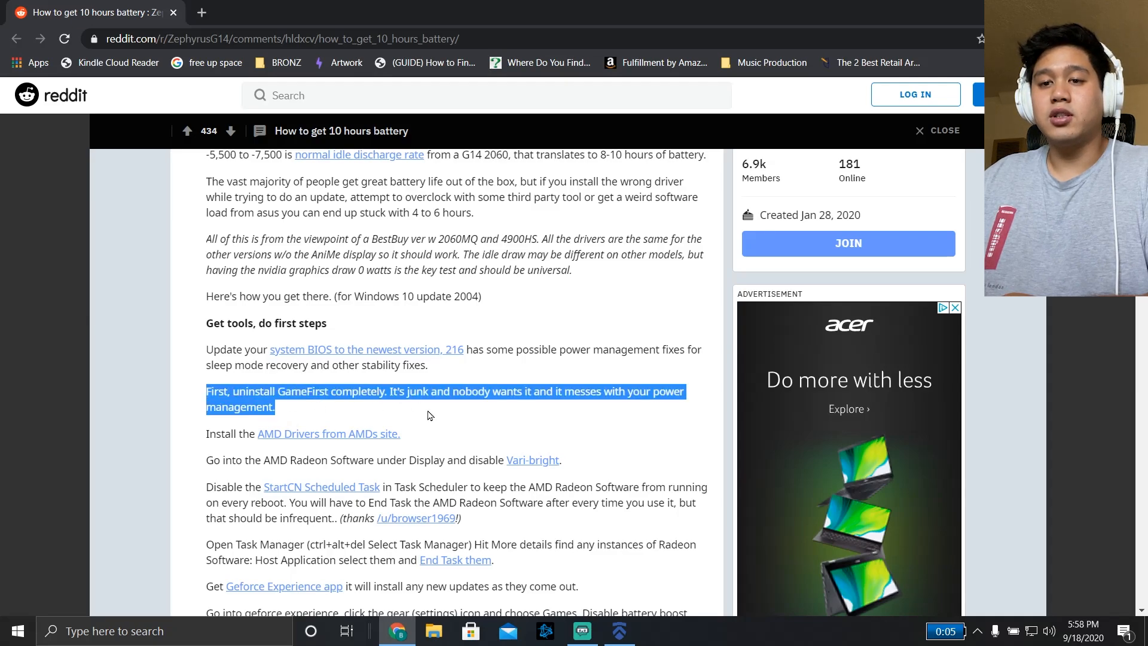
{"action": "triple_click", "coordinate": [310, 461]}
{"action": "left_click_drag", "start_coordinate": [216, 392], "coordinate": [321, 392]}
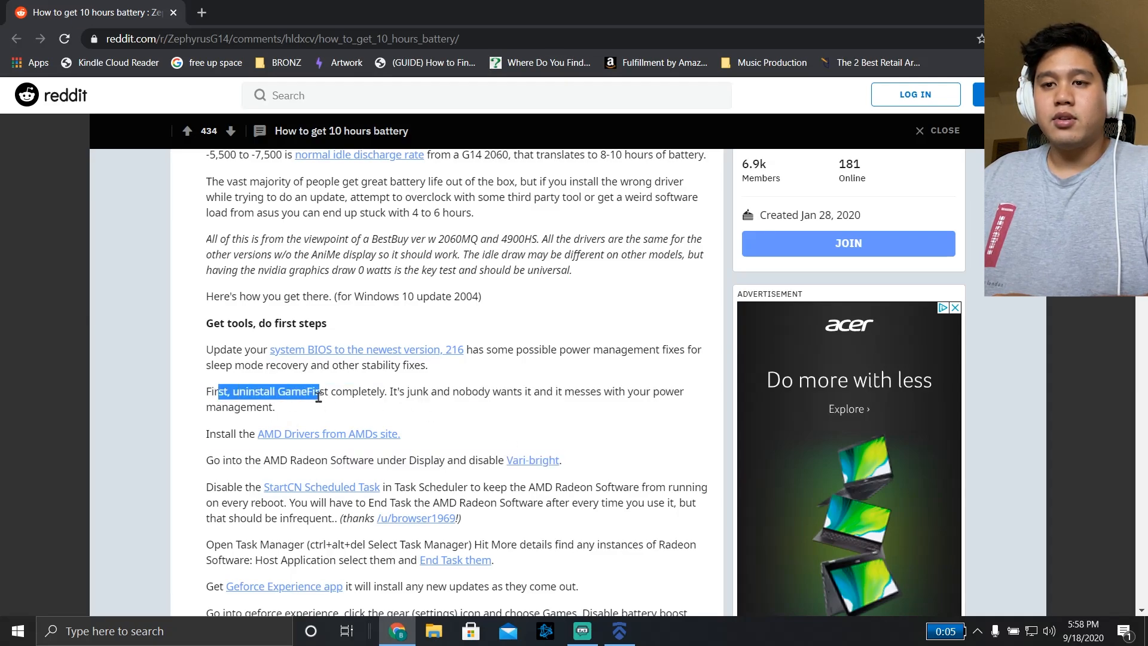
{"action": "left_click", "coordinate": [325, 416]}
{"action": "left_click_drag", "start_coordinate": [262, 459], "coordinate": [477, 460]}
{"action": "left_click", "coordinate": [360, 442]}
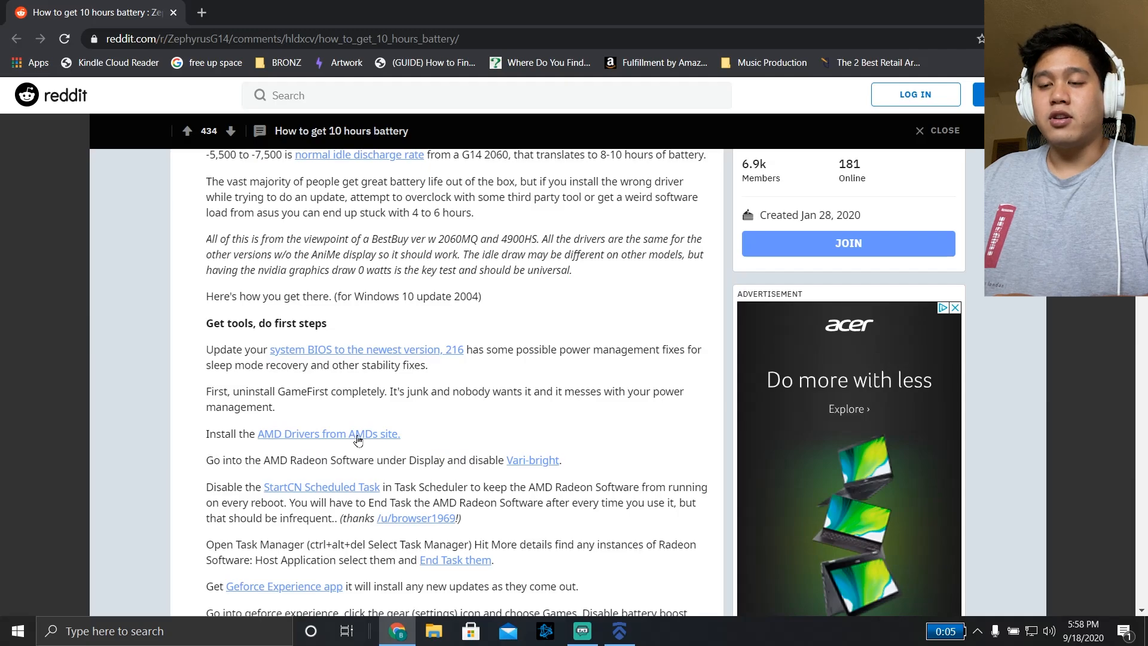
{"action": "scroll", "coordinate": [351, 462], "scroll_direction": "down", "scroll_amount": 1}
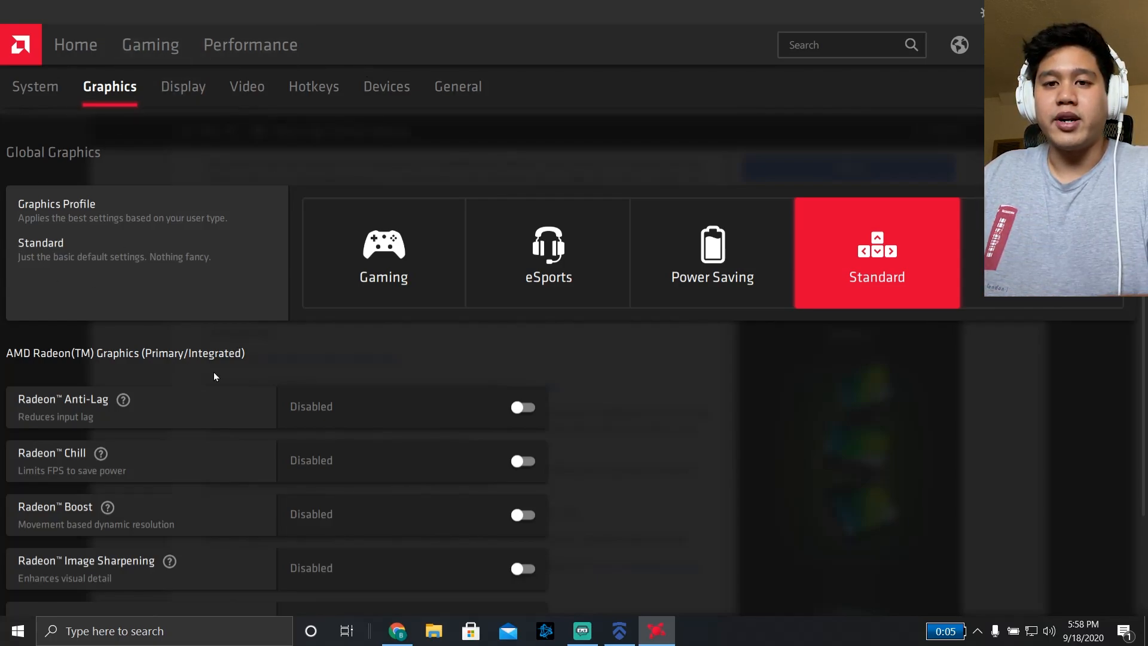
- On the Display settings, toggle Vari-Bright on and back off so it stays Disabled
{"action": "left_click", "coordinate": [184, 90]}
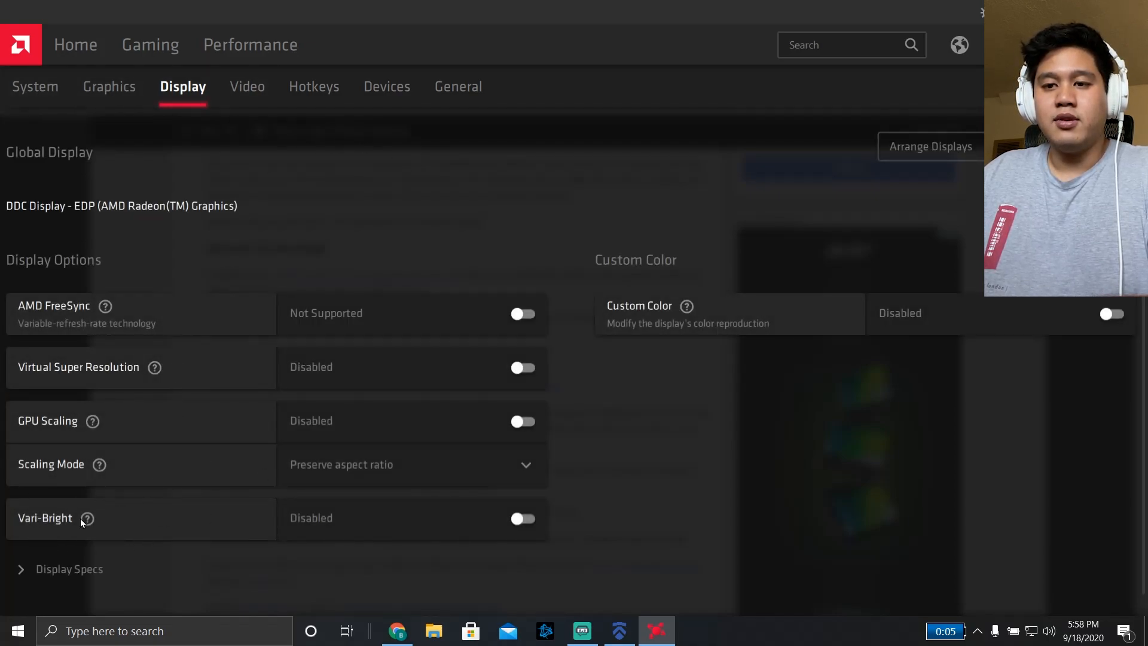
{"action": "left_click", "coordinate": [523, 518]}
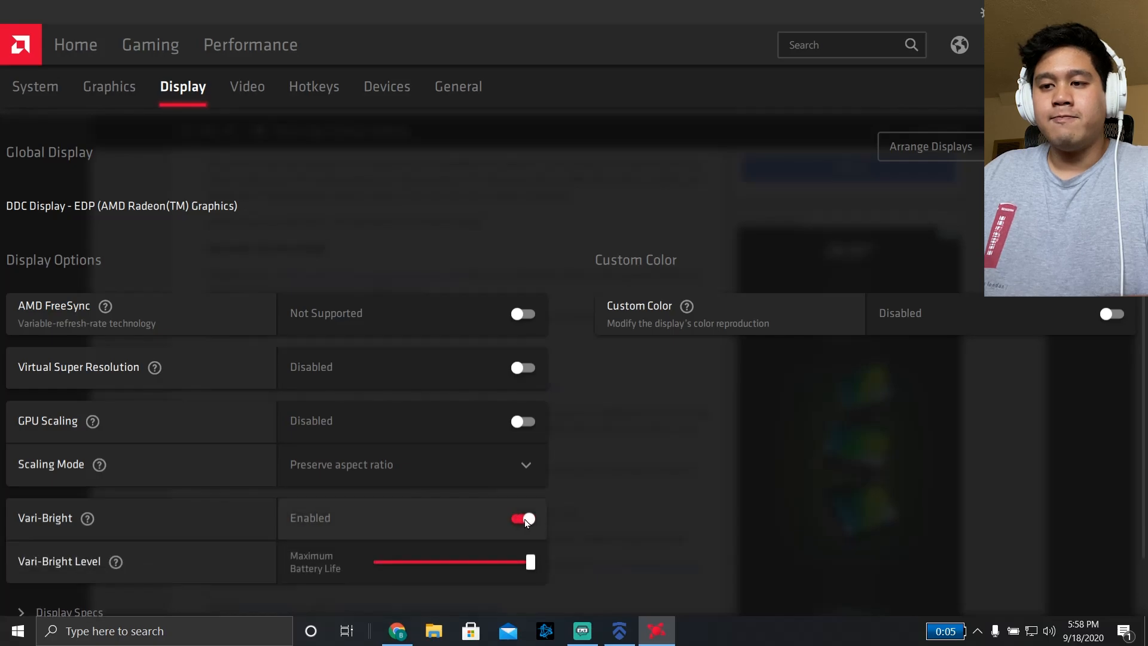
{"action": "left_click", "coordinate": [524, 519]}
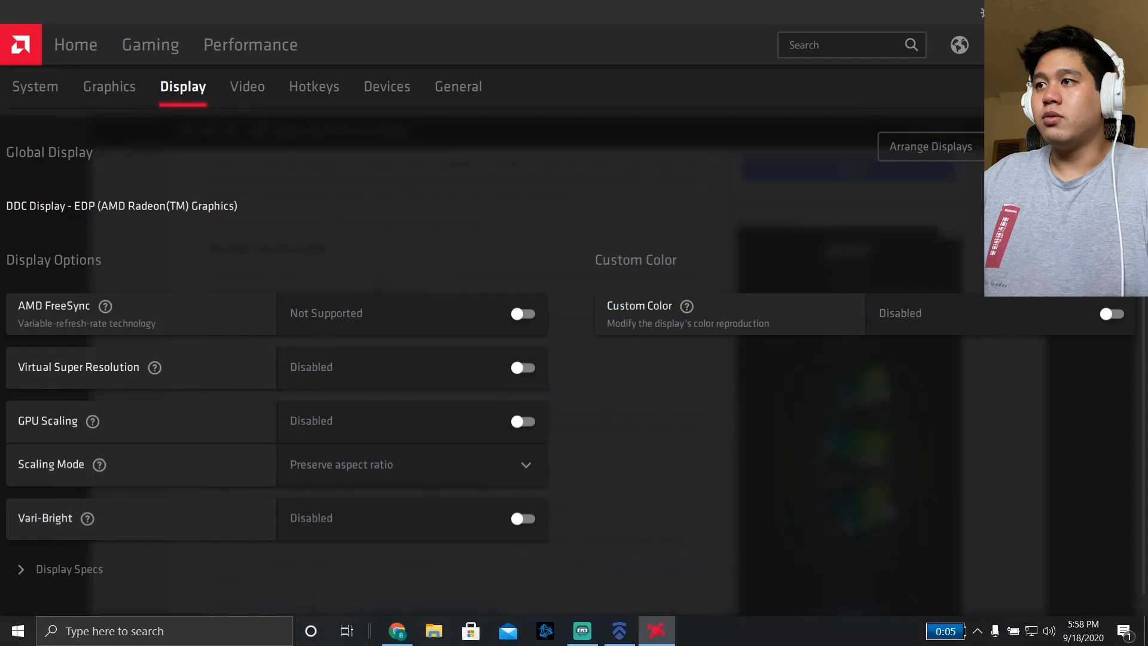
- Close AMD Radeon Software, then find and launch Task Scheduler from Windows search
{"action": "key", "text": "alt+F4"}
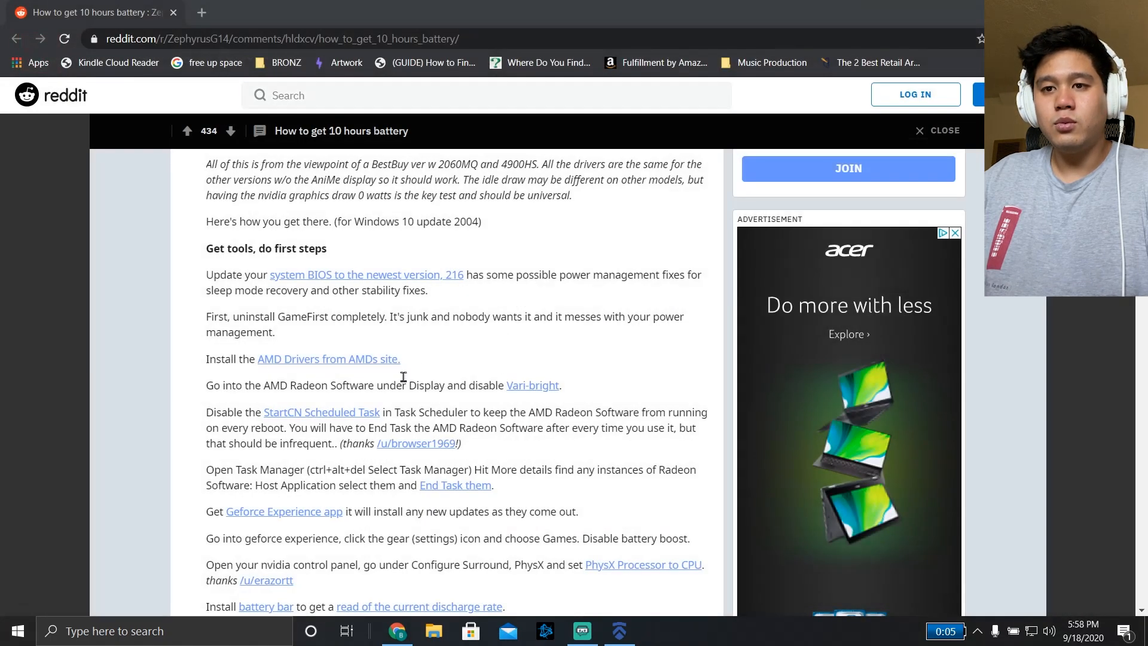
{"action": "left_click_drag", "start_coordinate": [466, 414], "coordinate": [527, 414]}
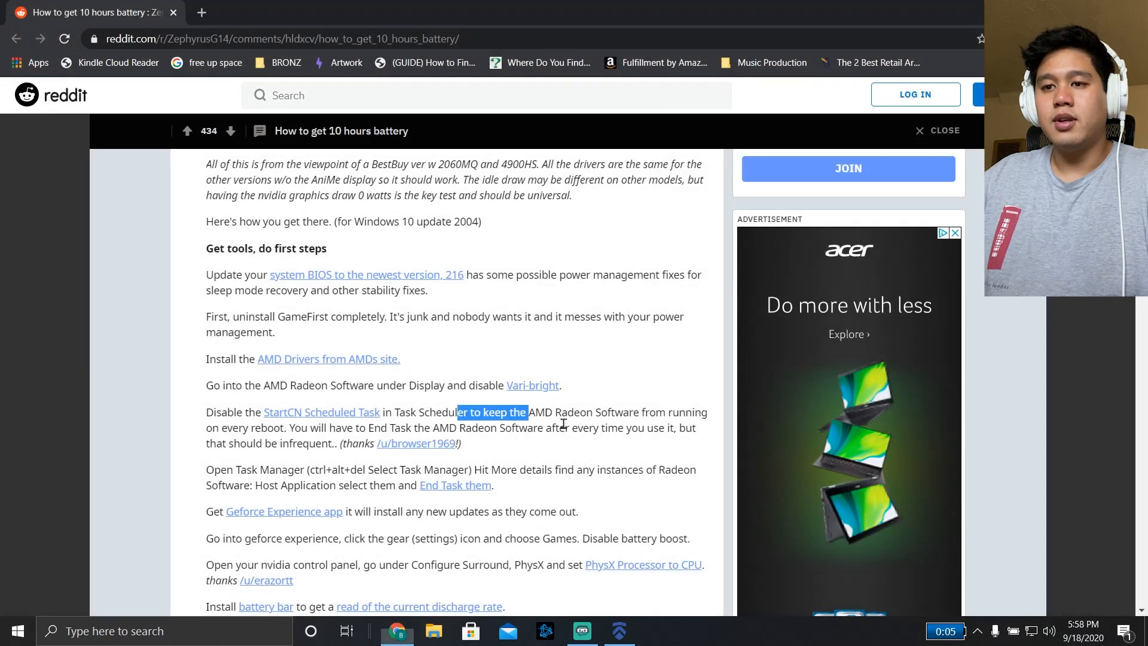
{"action": "left_click", "coordinate": [516, 417]}
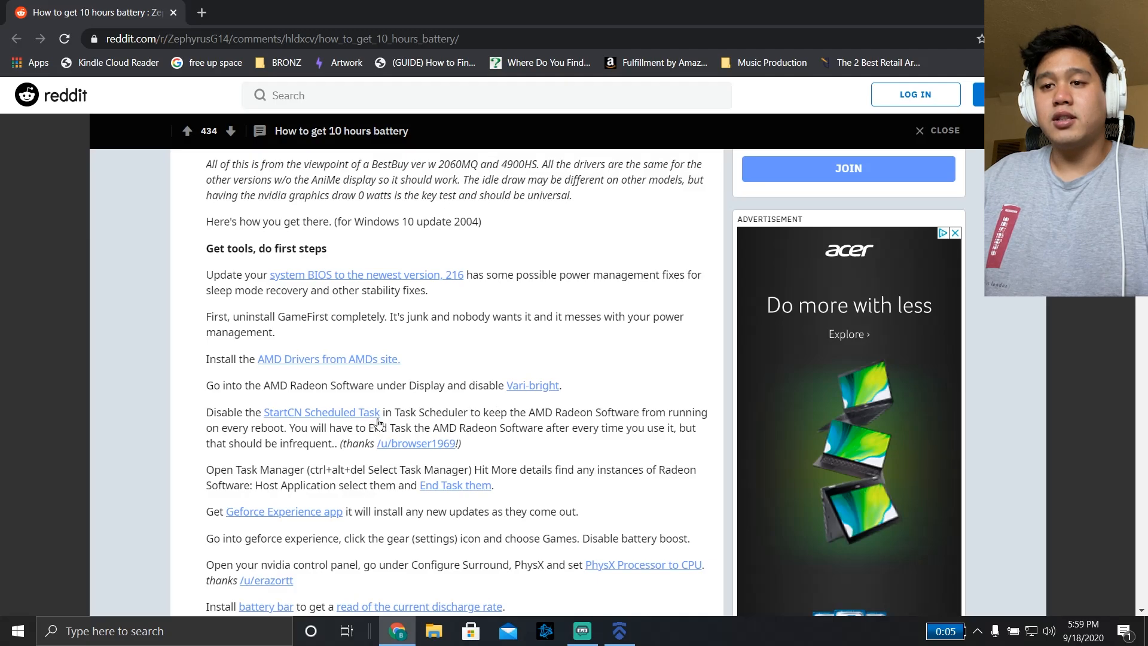
{"action": "left_click", "coordinate": [168, 630]}
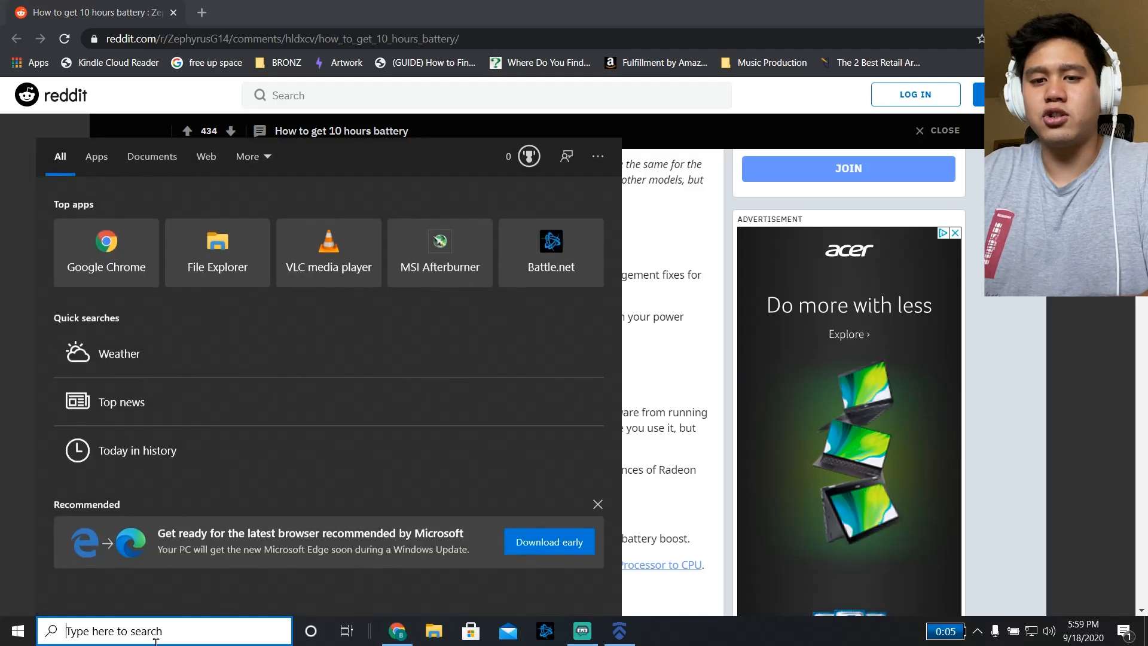
{"action": "type", "text": "task"}
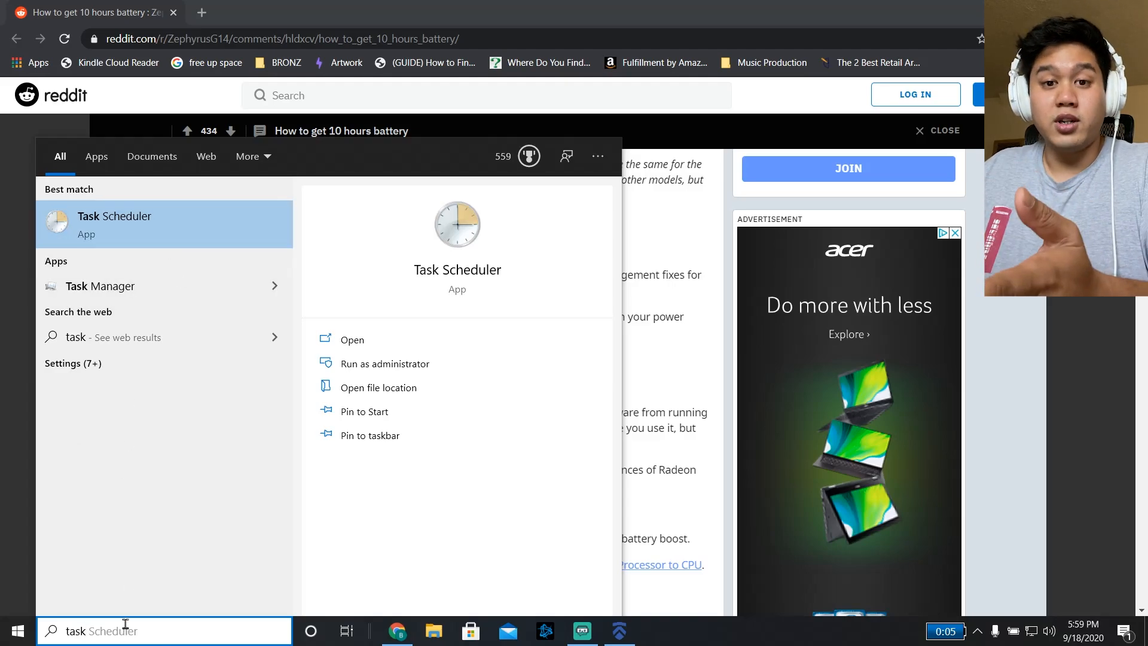
{"action": "left_click", "coordinate": [164, 238]}
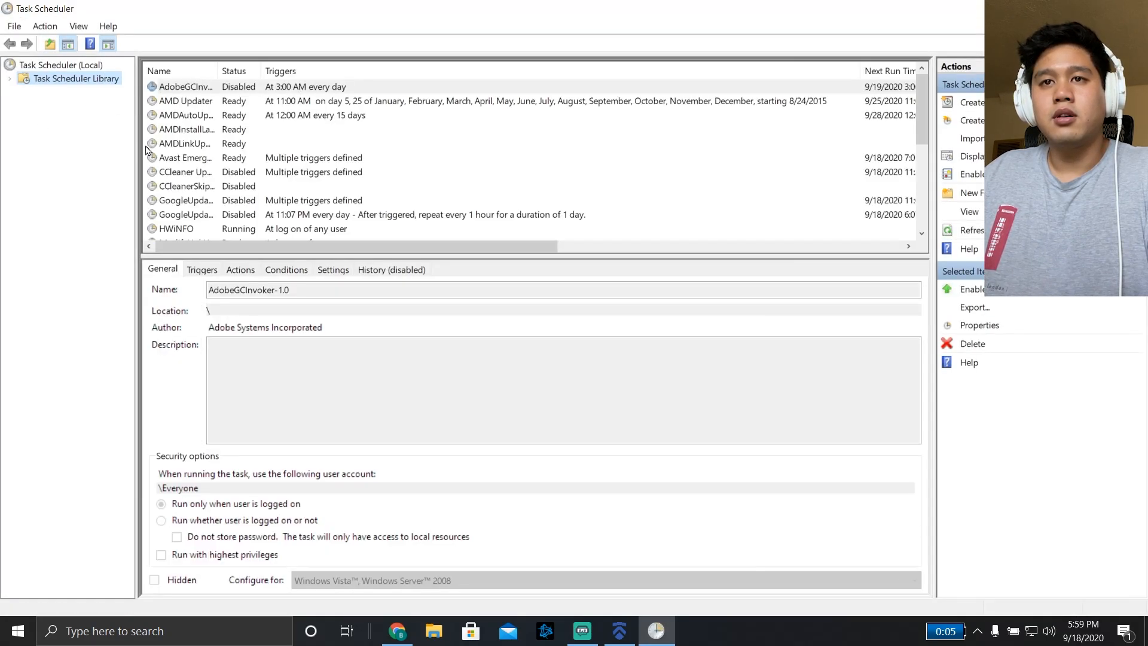
{"action": "scroll", "coordinate": [218, 115], "scroll_direction": "down", "scroll_amount": 5}
{"action": "scroll", "coordinate": [207, 111], "scroll_direction": "up", "scroll_amount": 5}
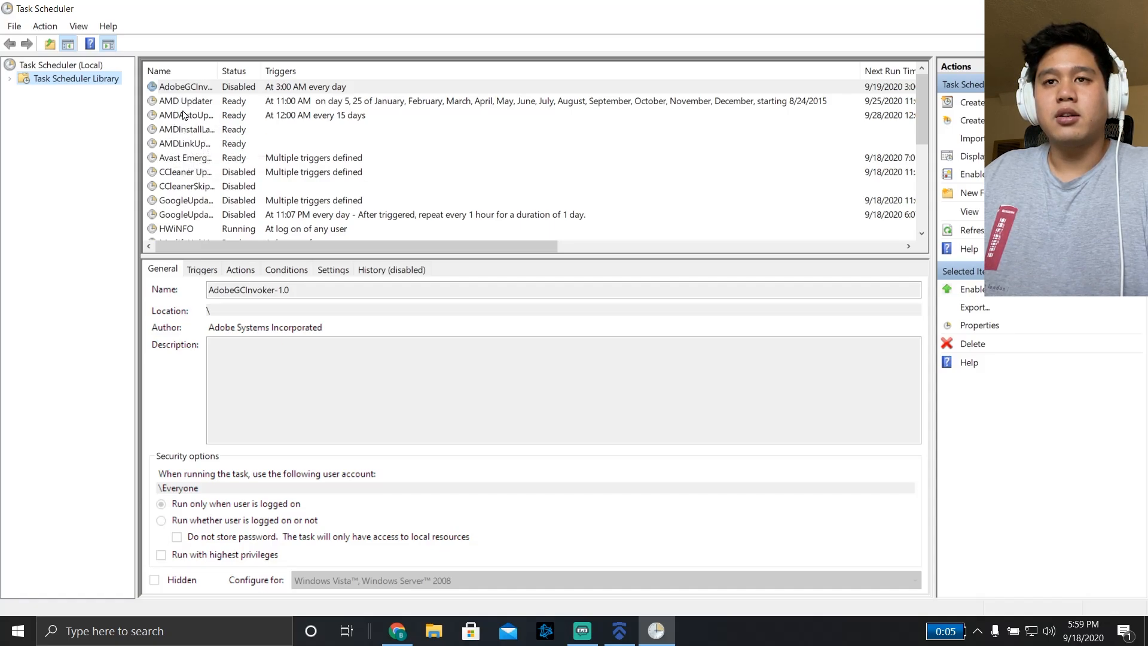
{"action": "scroll", "coordinate": [196, 194], "scroll_direction": "down", "scroll_amount": 2}
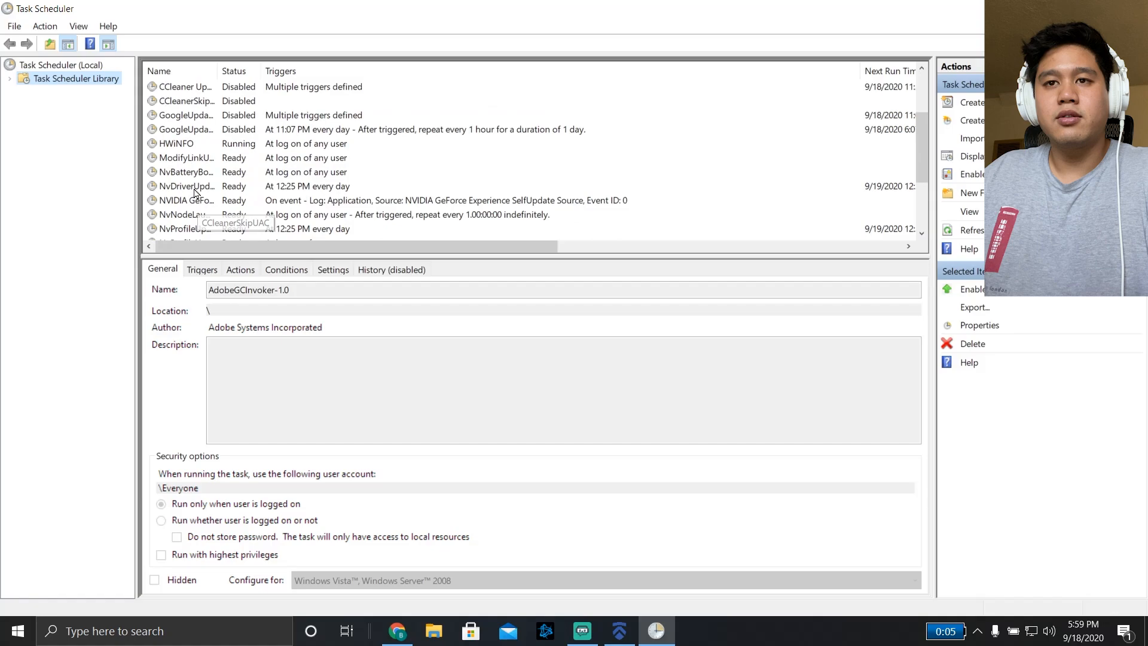
{"action": "scroll", "coordinate": [196, 194], "scroll_direction": "down", "scroll_amount": 3}
- Select the StartCN task and, after accidentally enabling it, disable it from the Actions pane
{"action": "left_click", "coordinate": [181, 216]}
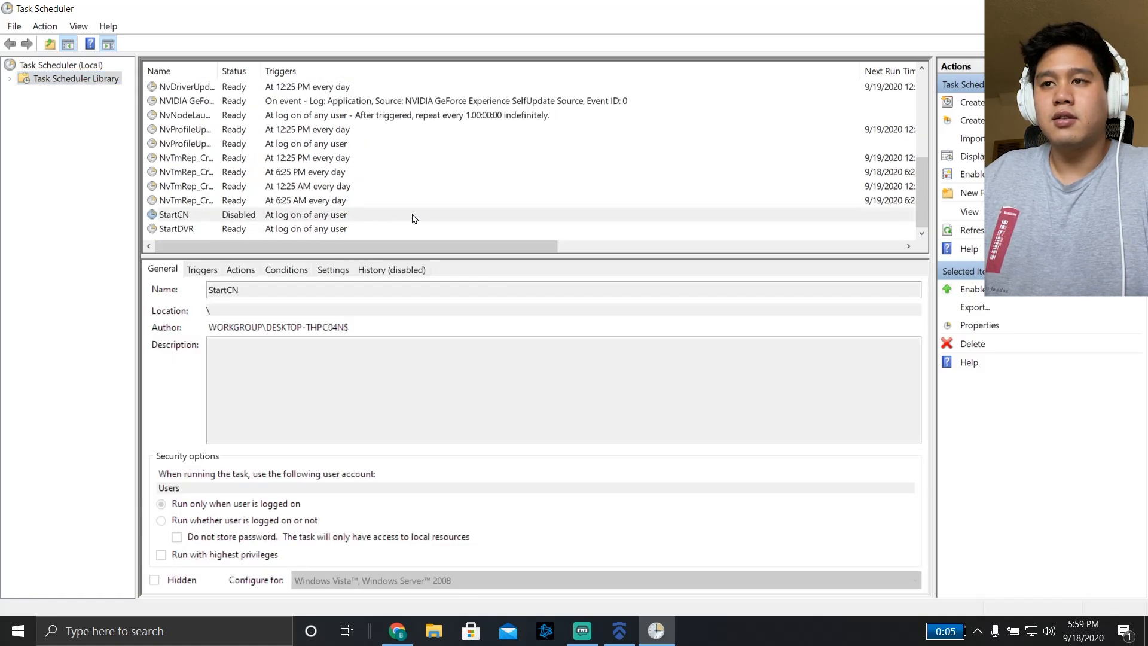
{"action": "right_click", "coordinate": [215, 217]}
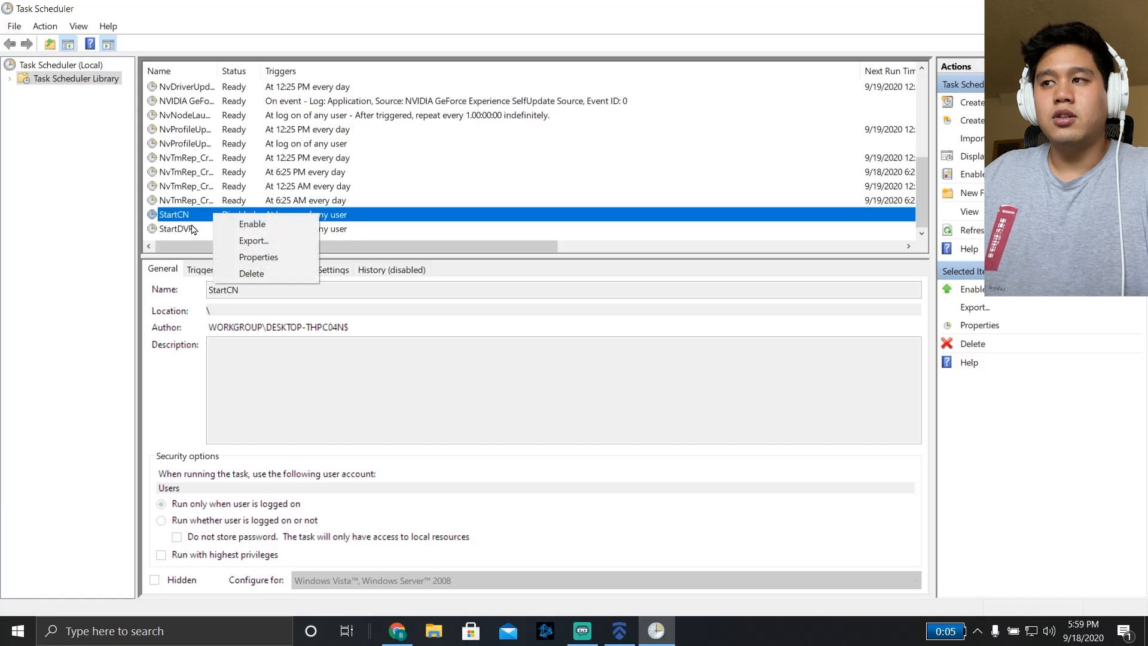
{"action": "left_click", "coordinate": [252, 223]}
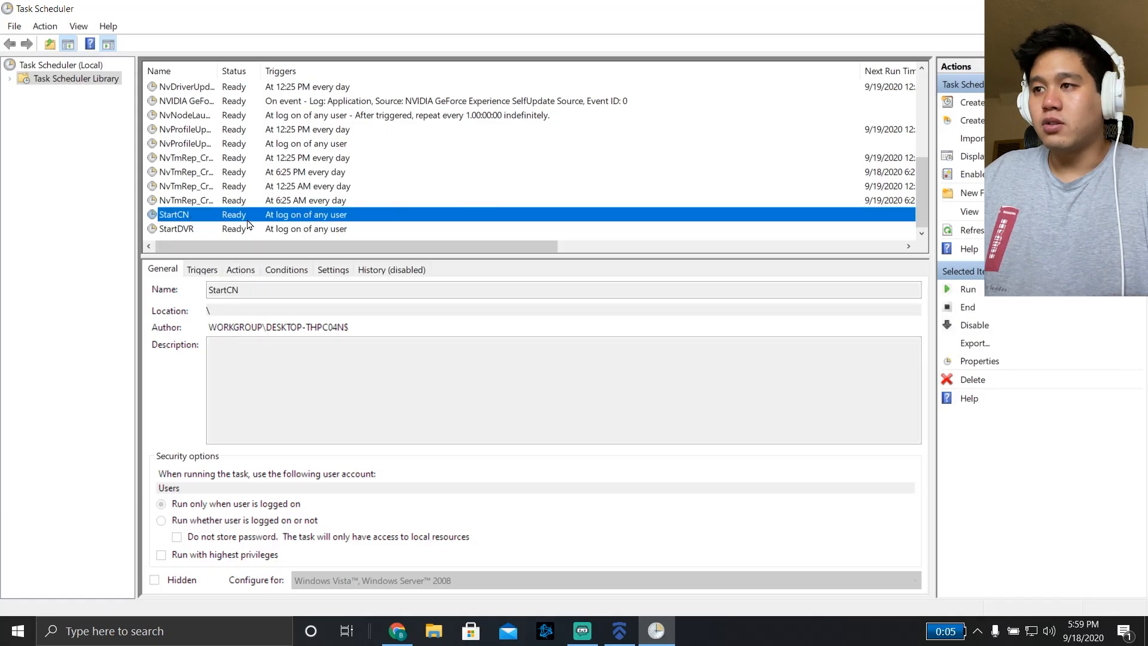
{"action": "left_click", "coordinate": [974, 324]}
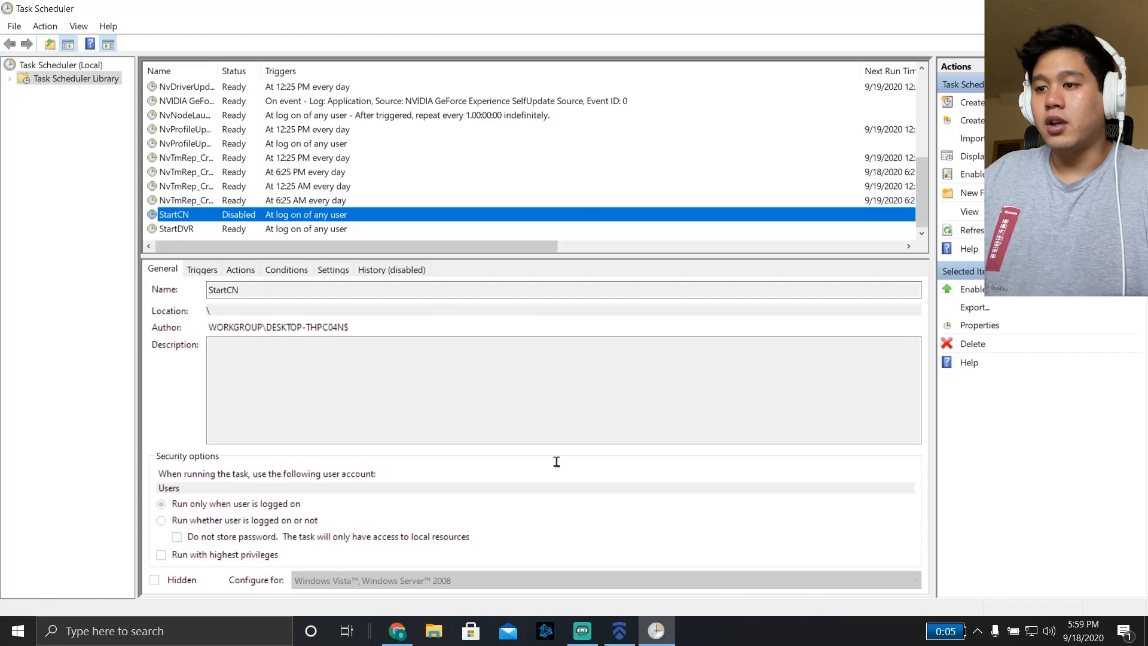
- Check the NVIDIA crash reporter task and reselect StartCN to confirm it reads Disabled
{"action": "left_click", "coordinate": [176, 228]}
{"action": "left_click", "coordinate": [192, 171]}
{"action": "left_click", "coordinate": [184, 214]}
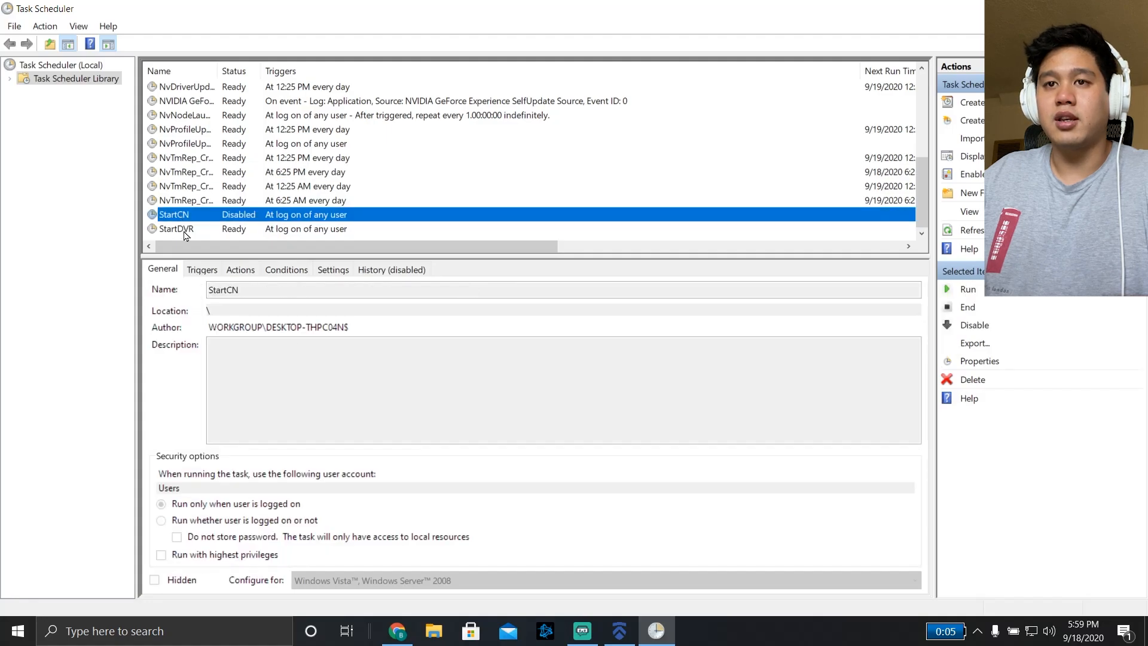
{"action": "left_click", "coordinate": [184, 215]}
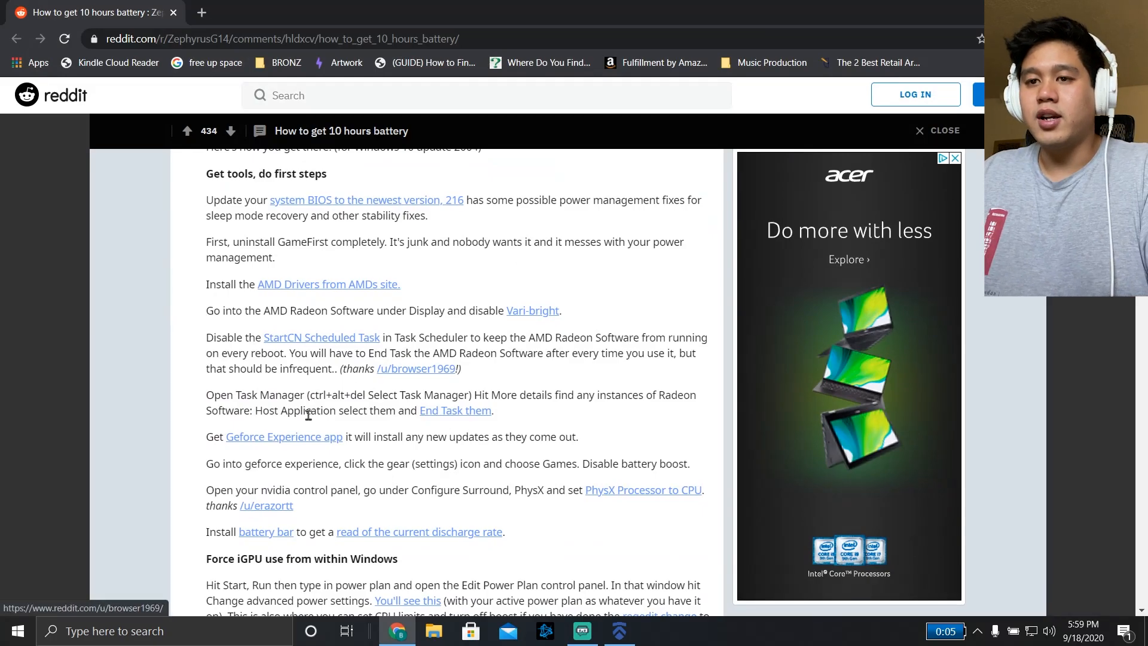
{"action": "scroll", "coordinate": [244, 515], "scroll_direction": "down", "scroll_amount": 3}
{"action": "scroll", "coordinate": [269, 538], "scroll_direction": "down", "scroll_amount": 1}
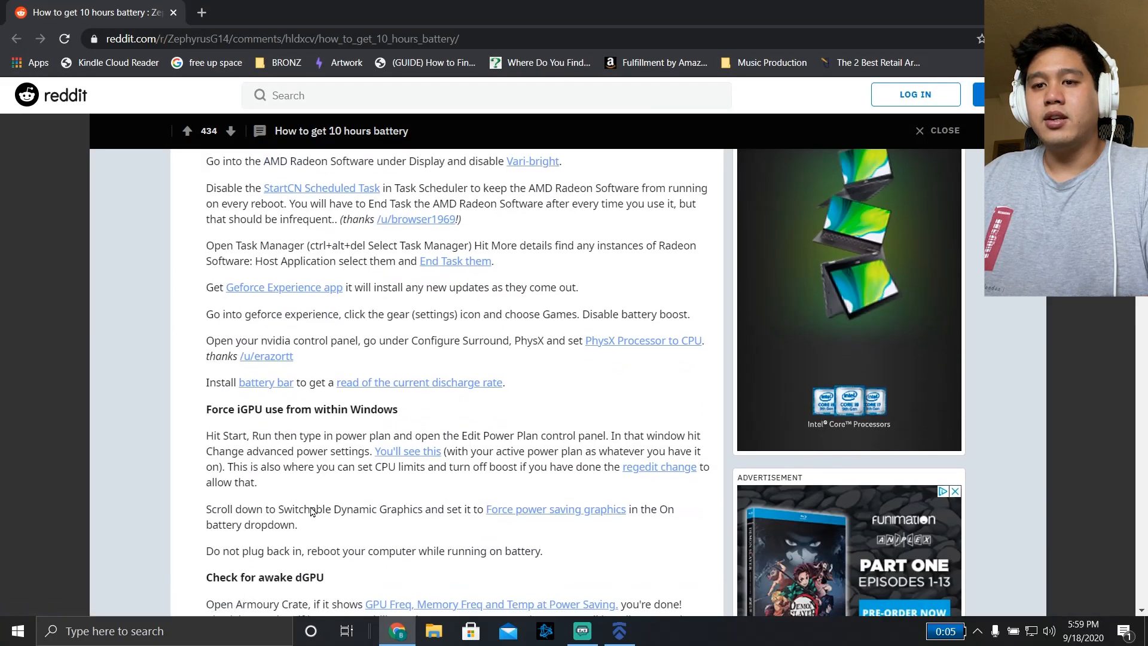
{"action": "scroll", "coordinate": [275, 556], "scroll_direction": "up", "scroll_amount": 6}
{"action": "scroll", "coordinate": [276, 560], "scroll_direction": "down", "scroll_amount": 3}
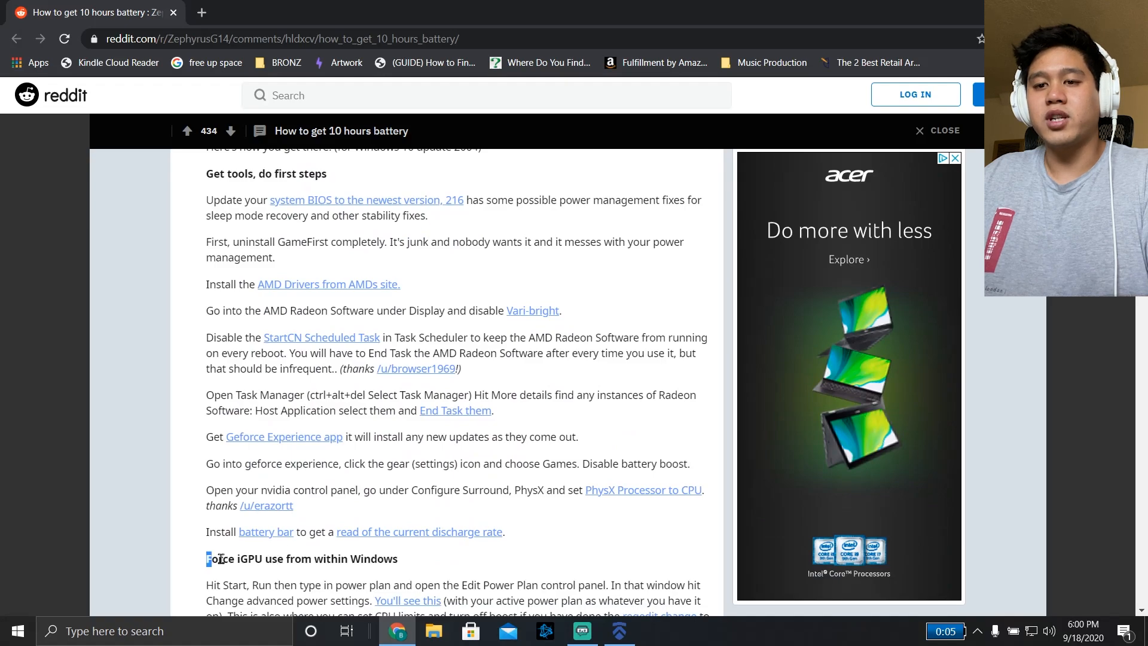
{"action": "left_click_drag", "start_coordinate": [208, 559], "coordinate": [398, 559]}
- Read the 'Force iGPU use' section, then launch Edit power plan from Windows search
{"action": "left_click", "coordinate": [341, 480]}
{"action": "scroll", "coordinate": [341, 480], "scroll_direction": "down", "scroll_amount": 2}
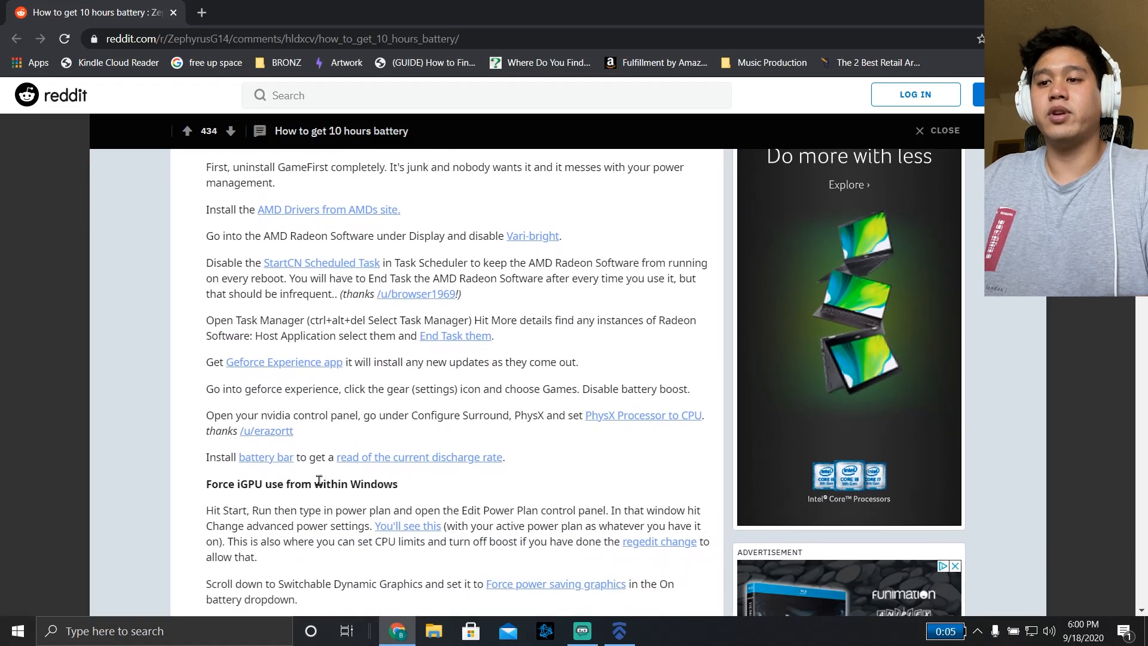
{"action": "scroll", "coordinate": [317, 481], "scroll_direction": "down", "scroll_amount": 2}
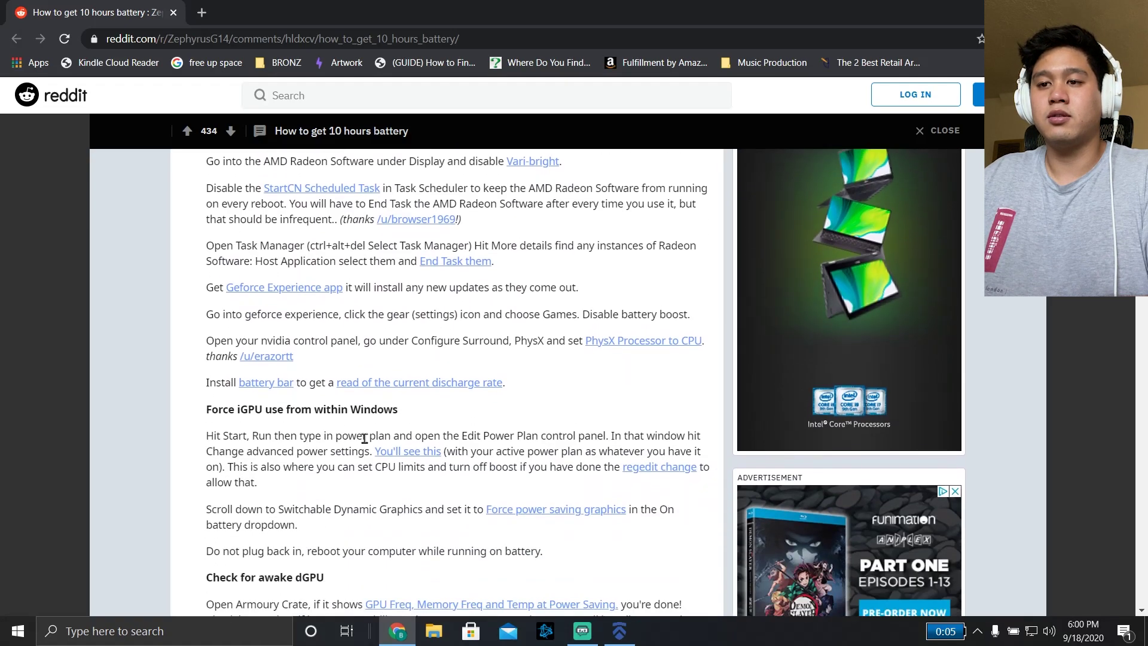
{"action": "left_click_drag", "start_coordinate": [253, 482], "coordinate": [216, 468]}
{"action": "left_click", "coordinate": [269, 484]}
{"action": "left_click", "coordinate": [164, 630]}
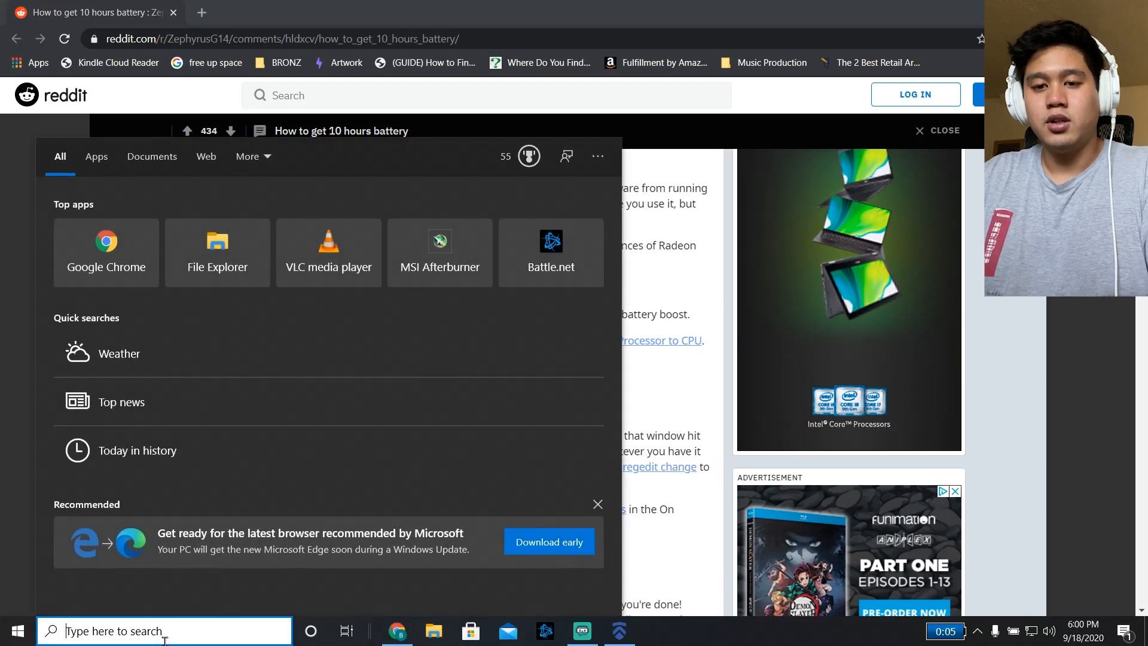
{"action": "left_click", "coordinate": [656, 398]}
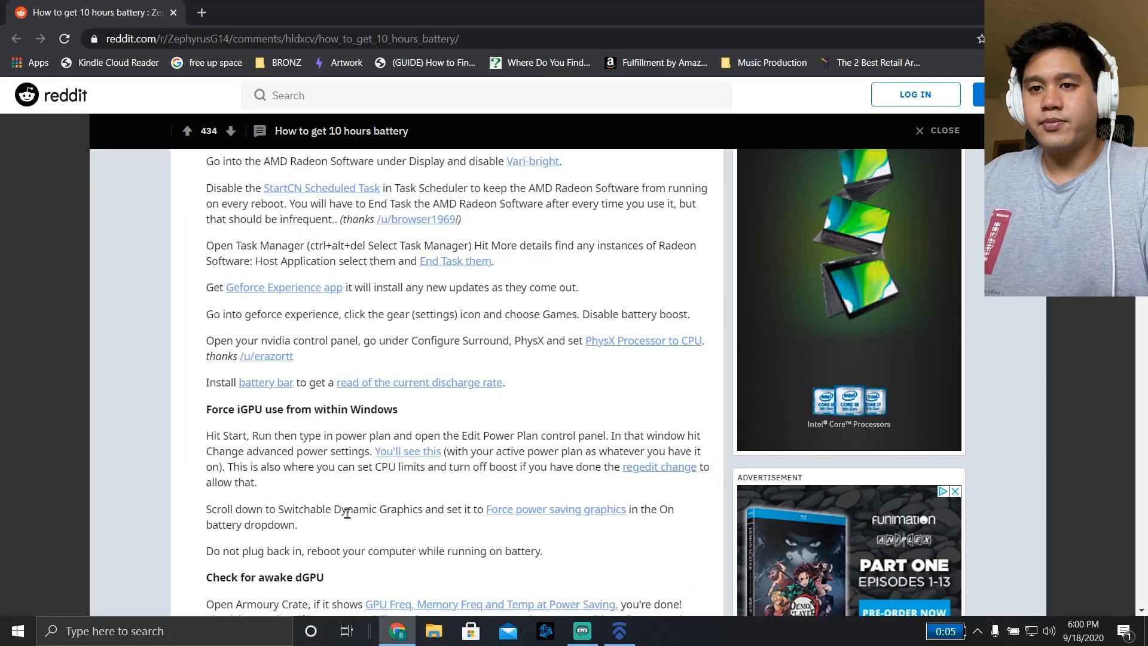
{"action": "left_click", "coordinate": [165, 630]}
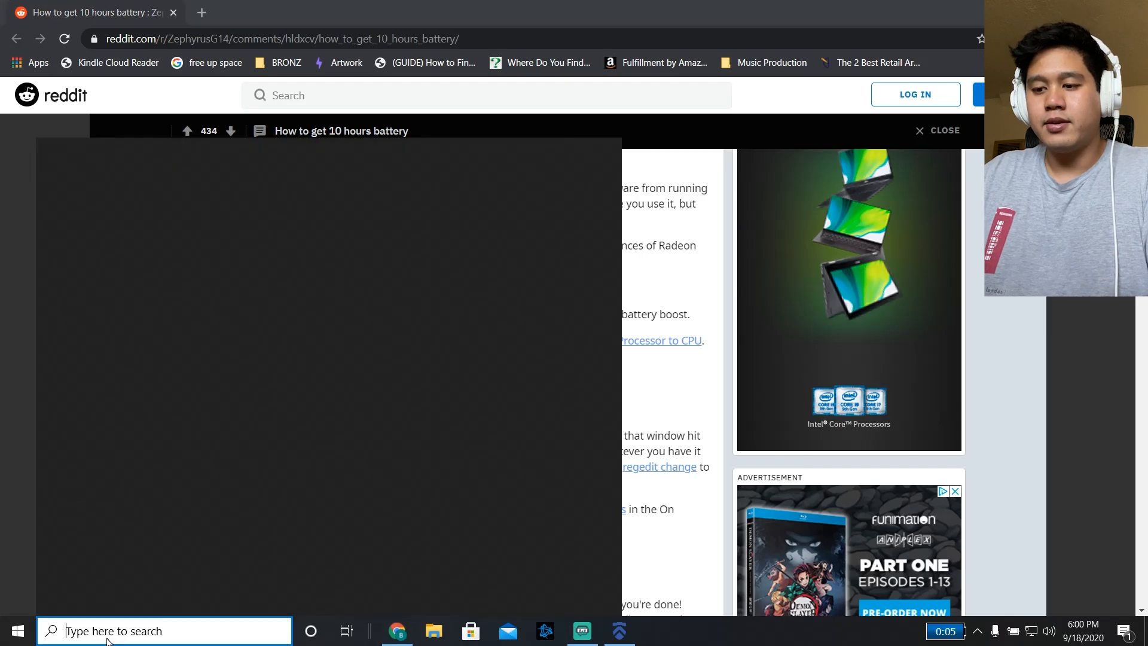
{"action": "type", "text": "edit power"}
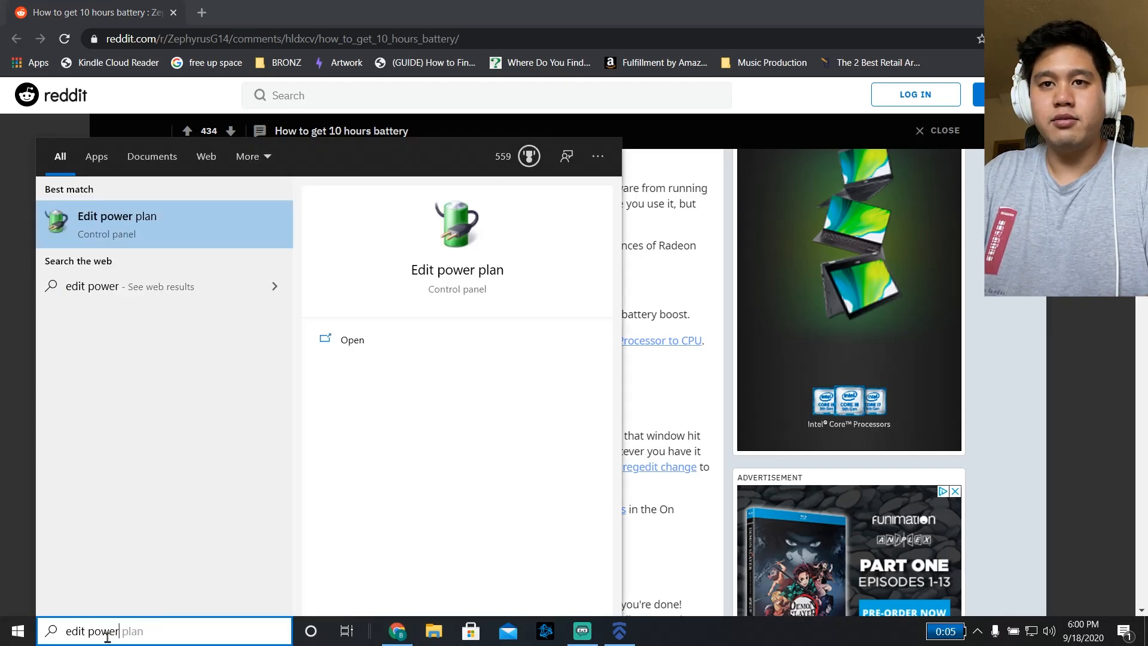
{"action": "key", "text": "Return"}
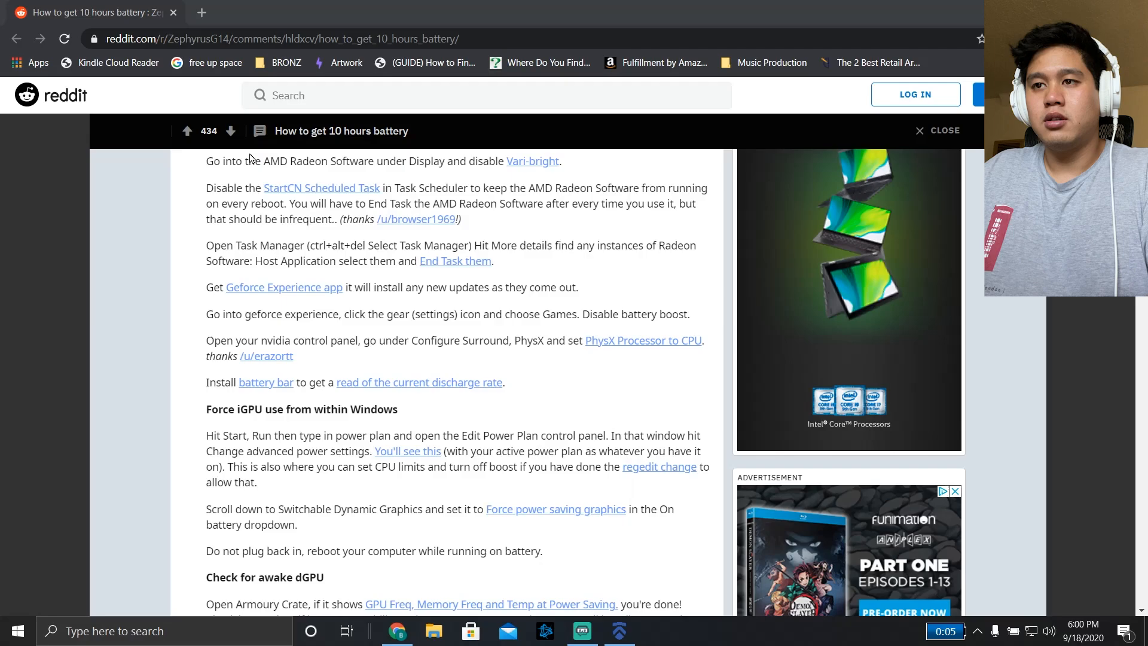
- In advanced power settings, expand Switchable Dynamic Graphics > Global Settings to show the battery and plugged-in values
{"action": "left_click", "coordinate": [429, 319]}
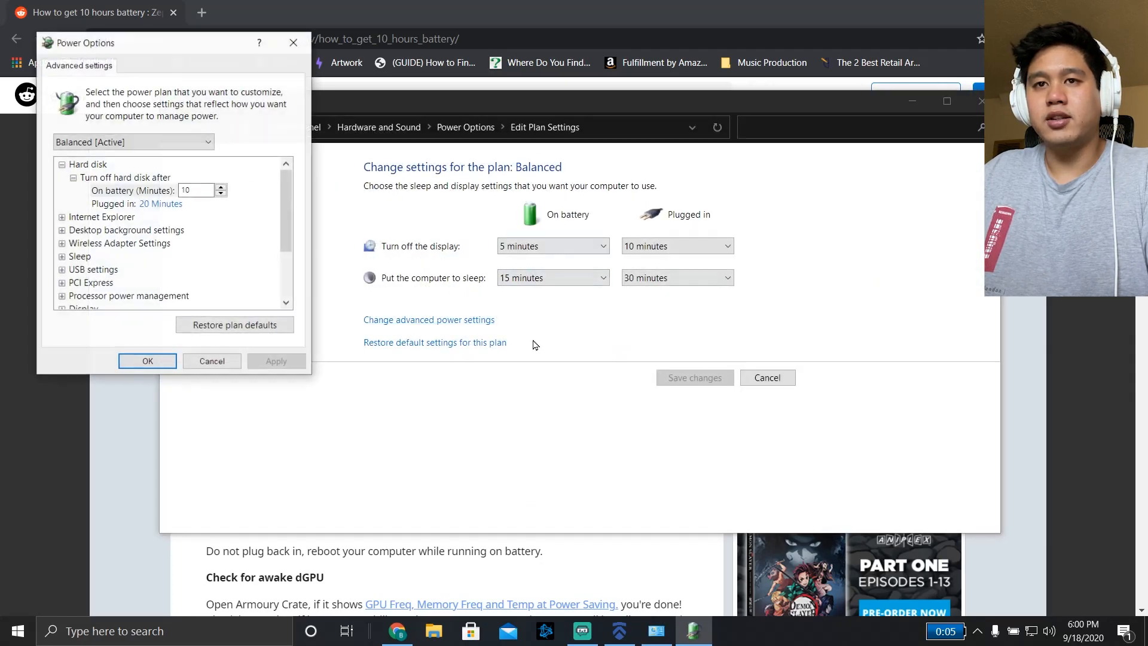
{"action": "left_click_drag", "start_coordinate": [286, 201], "coordinate": [286, 296]}
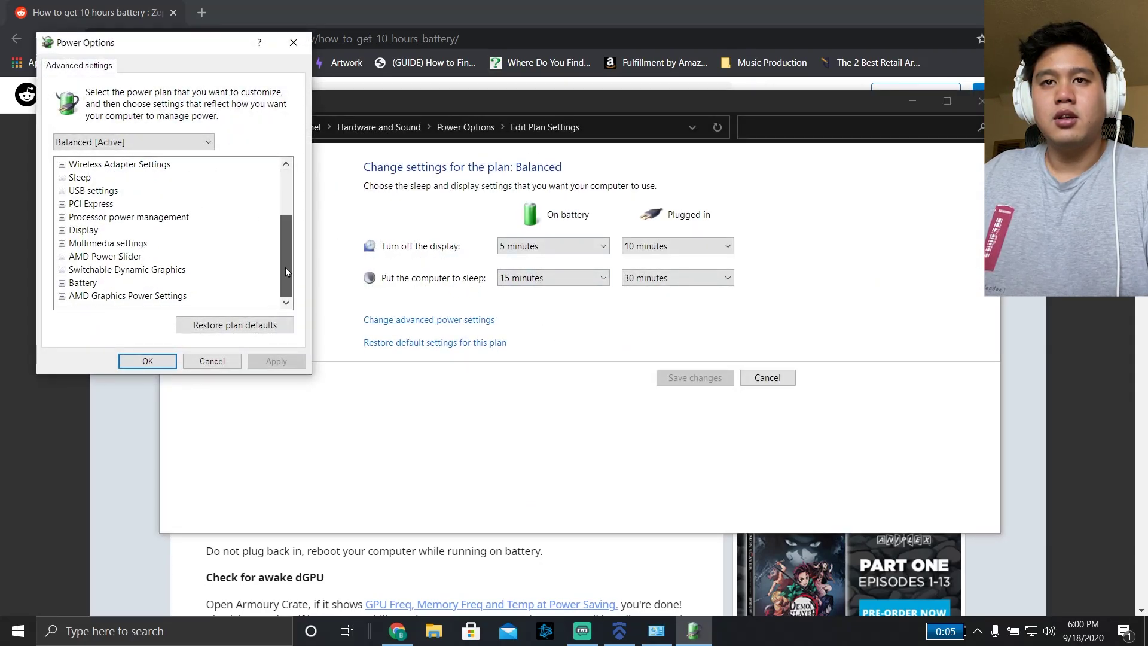
{"action": "left_click", "coordinate": [82, 144]}
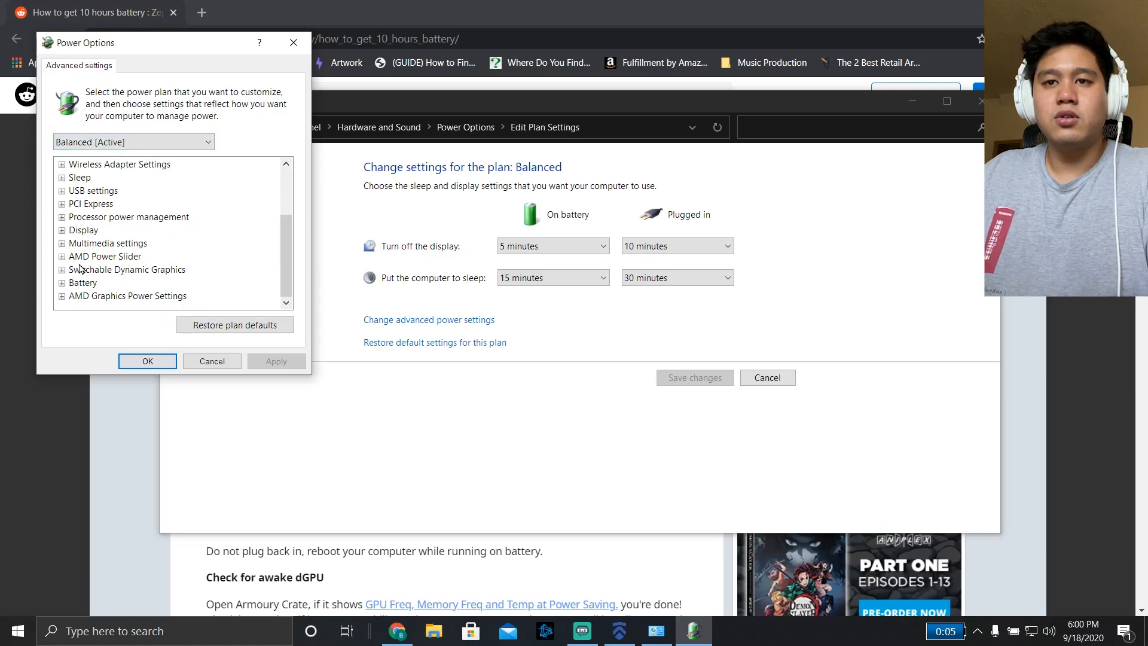
{"action": "left_click", "coordinate": [62, 297]}
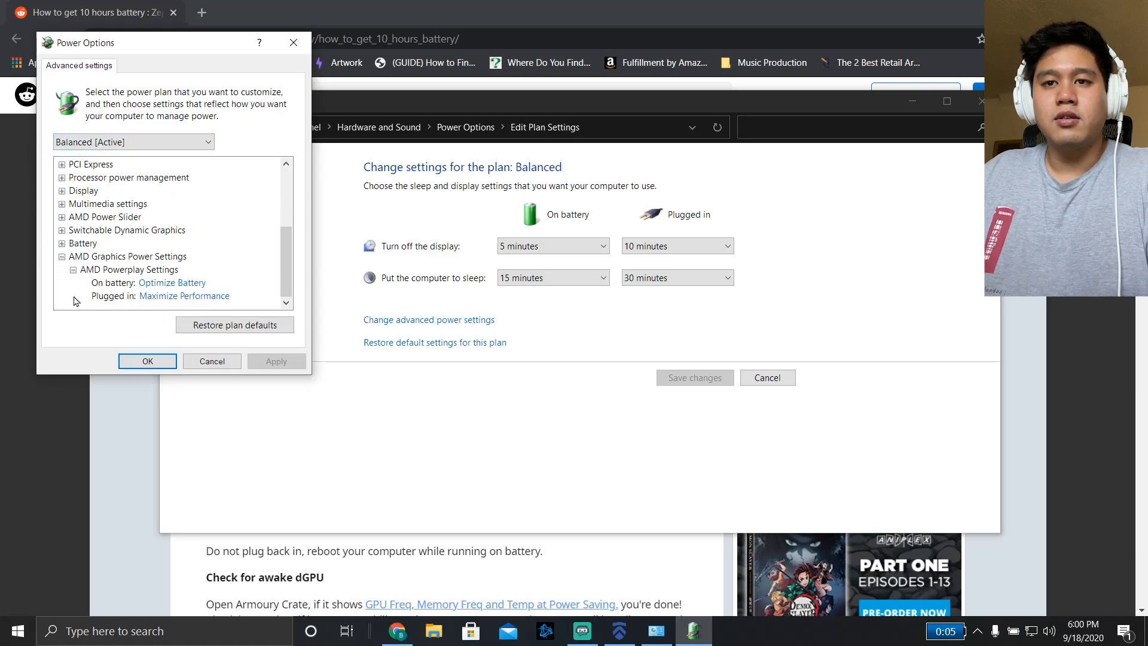
{"action": "left_click", "coordinate": [61, 257]}
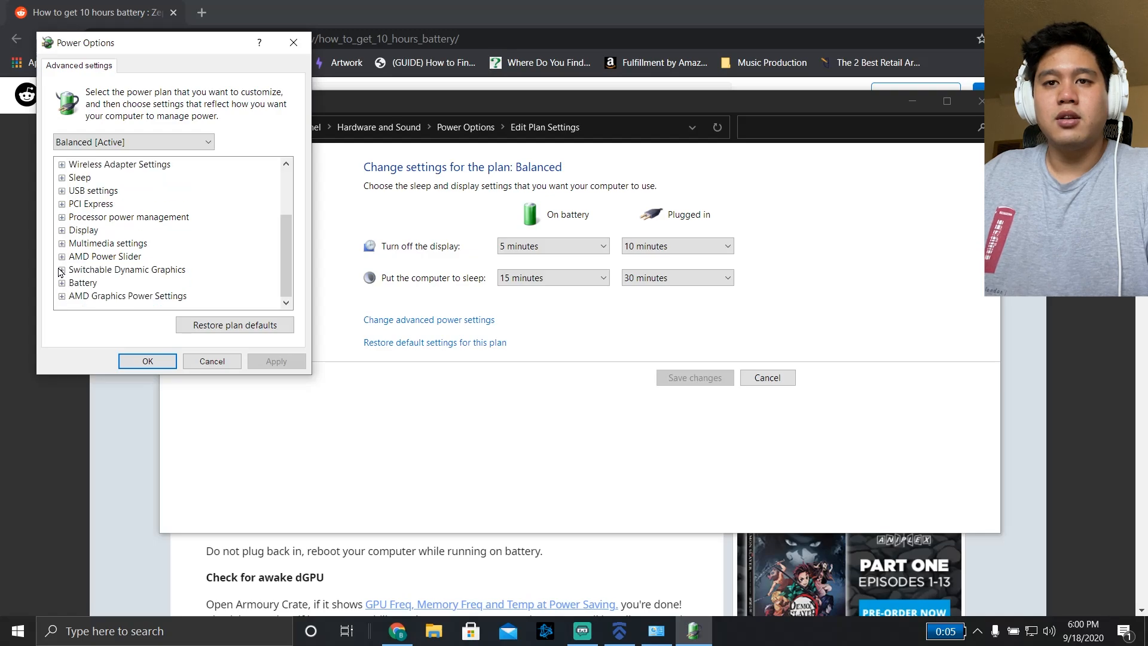
{"action": "left_click", "coordinate": [61, 269]}
{"action": "left_click", "coordinate": [74, 284]}
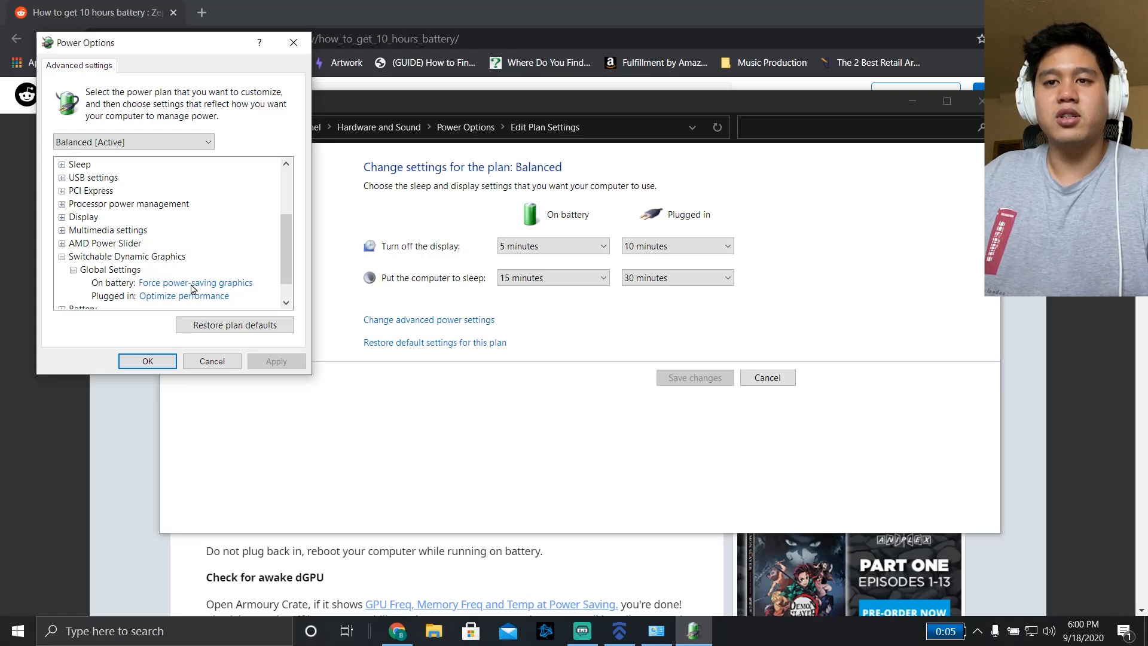
- Set the on-battery mode to Force power-saving graphics and save with OK
{"action": "left_click", "coordinate": [209, 284]}
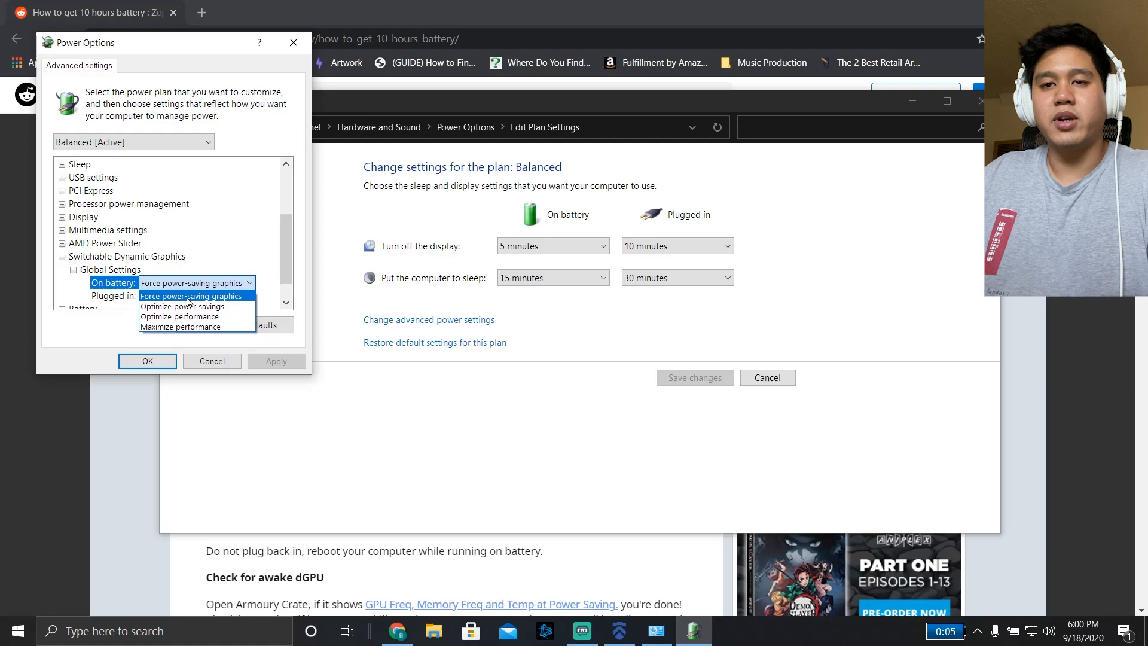
{"action": "left_click", "coordinate": [188, 297]}
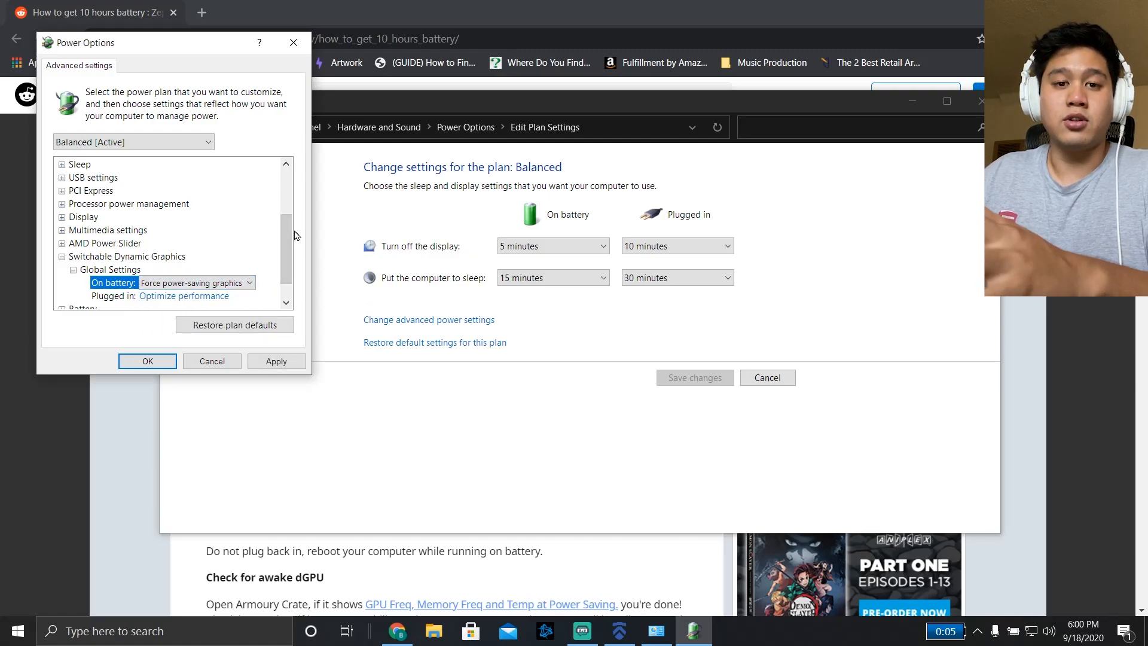
{"action": "left_click", "coordinate": [142, 362]}
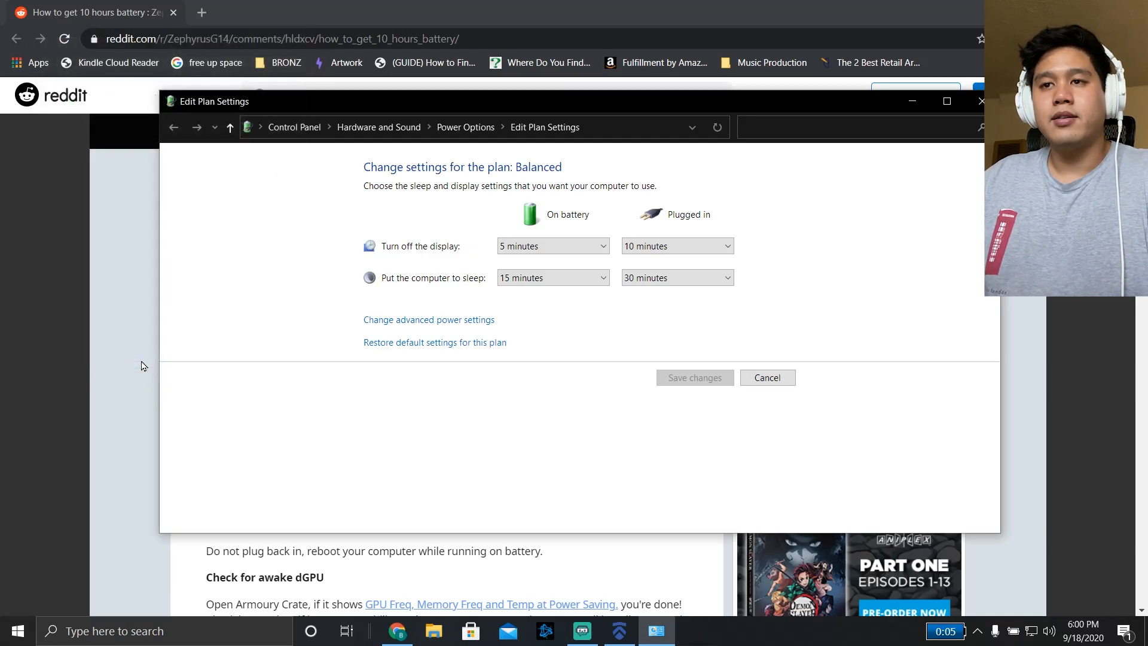
{"action": "left_click", "coordinate": [980, 100]}
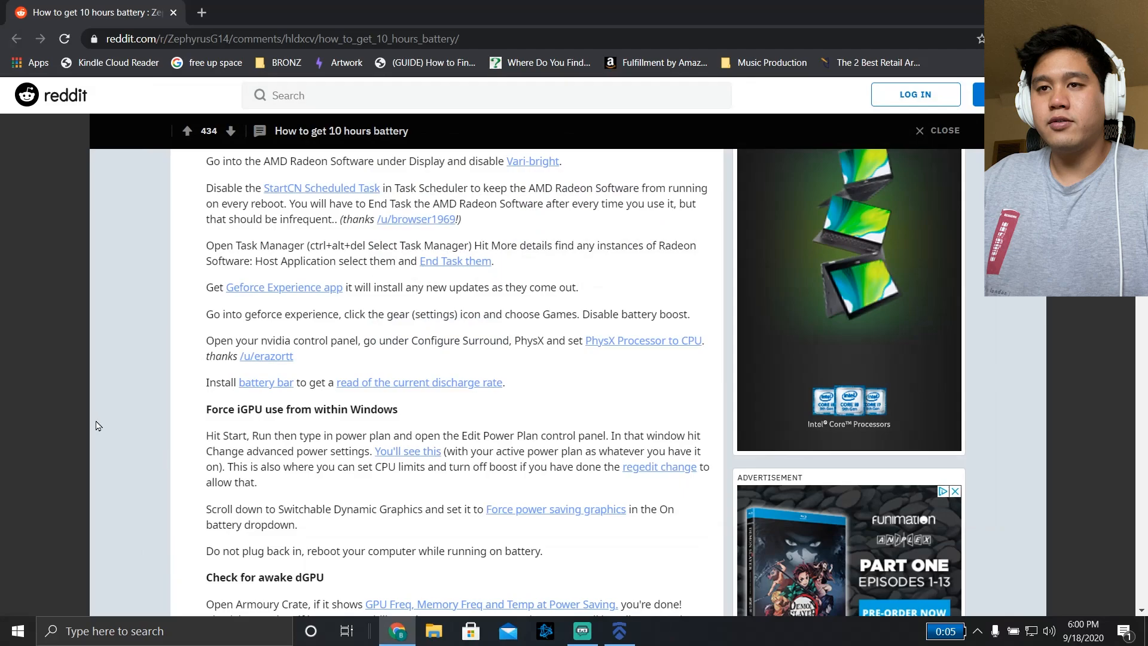
{"action": "scroll", "coordinate": [161, 449], "scroll_direction": "up", "scroll_amount": 2}
{"action": "scroll", "coordinate": [161, 450], "scroll_direction": "up", "scroll_amount": 1}
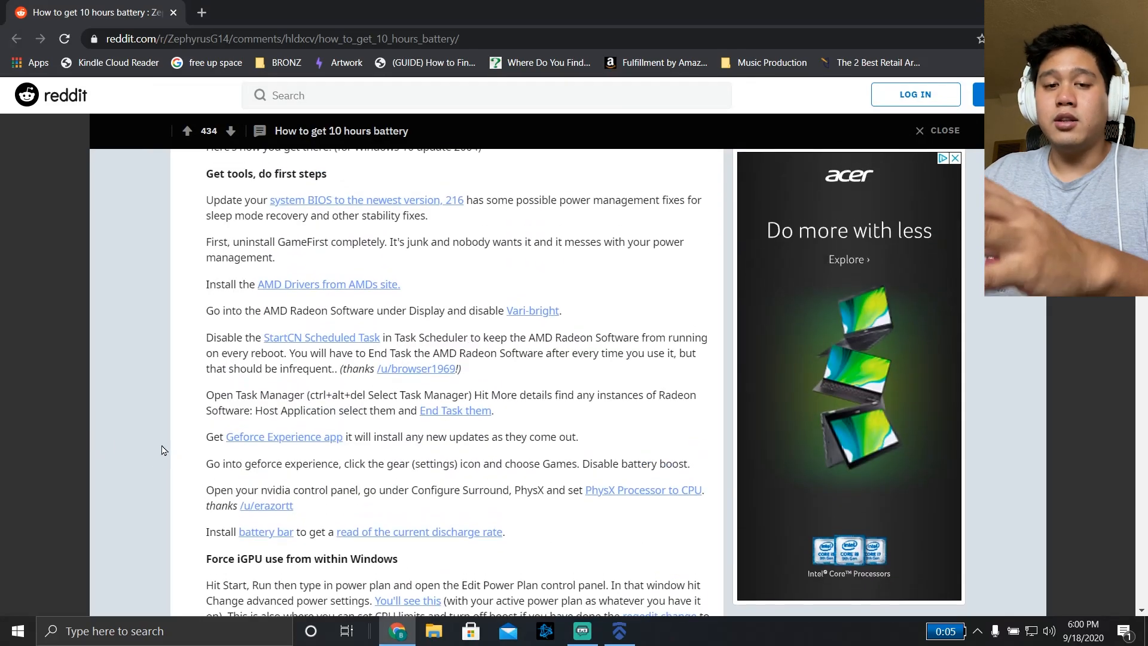
{"action": "scroll", "coordinate": [180, 439], "scroll_direction": "down", "scroll_amount": 3}
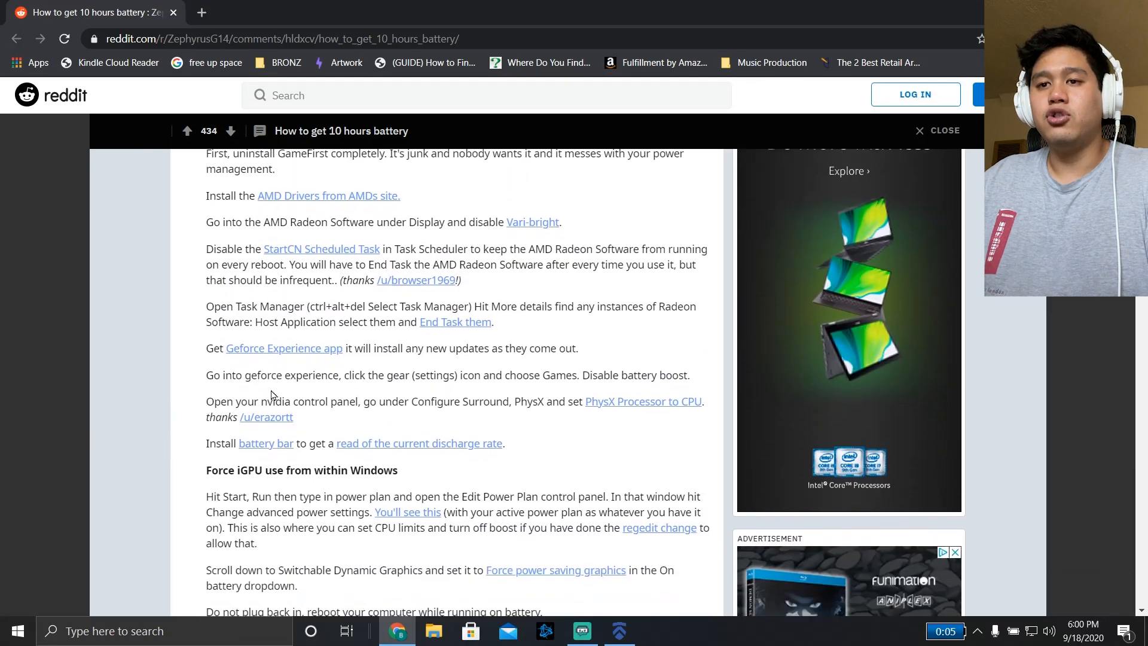
{"action": "scroll", "coordinate": [269, 421], "scroll_direction": "down", "scroll_amount": 5}
{"action": "scroll", "coordinate": [260, 340], "scroll_direction": "up", "scroll_amount": 2}
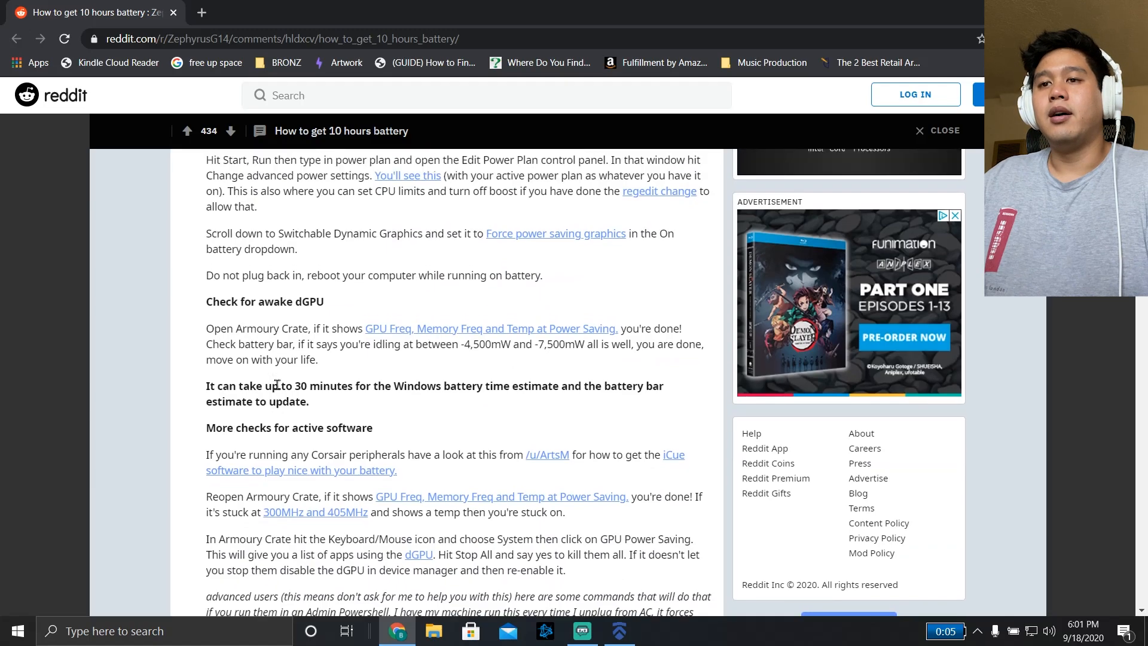
{"action": "scroll", "coordinate": [269, 377], "scroll_direction": "up", "scroll_amount": 3}
{"action": "scroll", "coordinate": [229, 384], "scroll_direction": "down", "scroll_amount": 5}
{"action": "scroll", "coordinate": [230, 383], "scroll_direction": "down", "scroll_amount": 3}
{"action": "scroll", "coordinate": [230, 384], "scroll_direction": "up", "scroll_amount": 3}
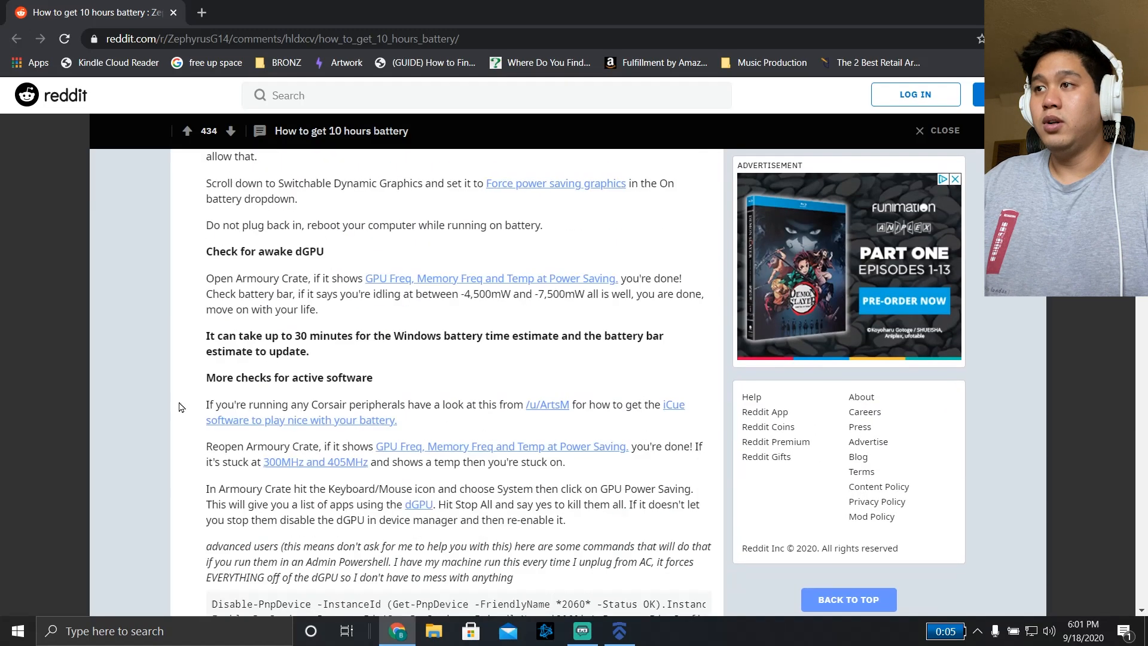
{"action": "scroll", "coordinate": [230, 384], "scroll_direction": "up", "scroll_amount": 5}
{"action": "key", "text": "super+d"}
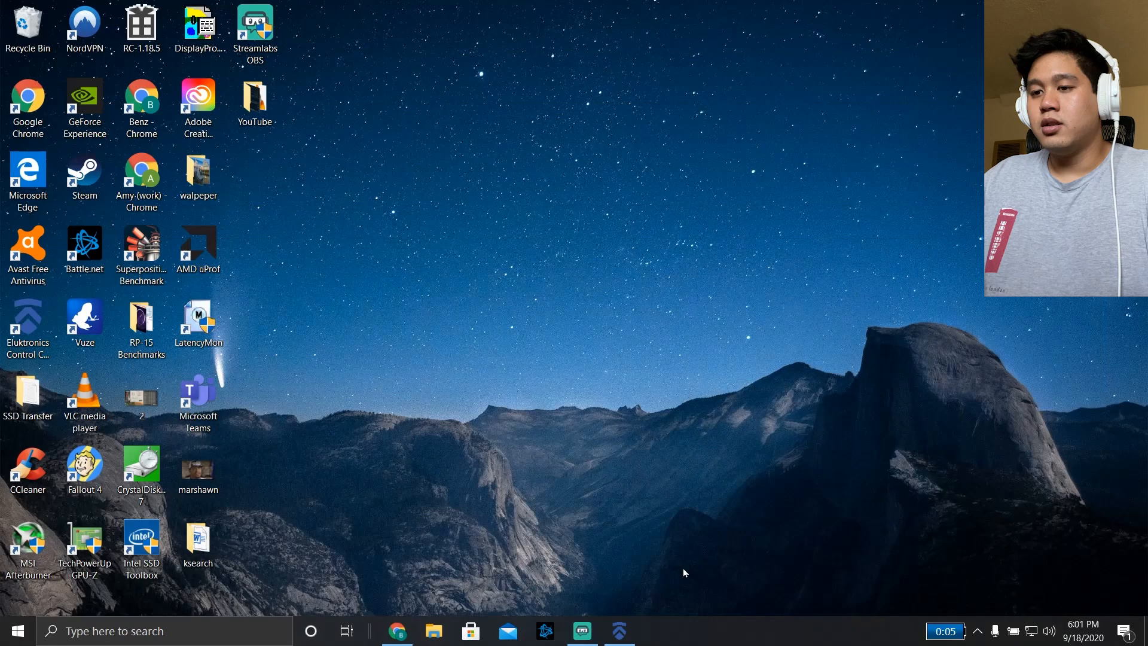
{"action": "left_click", "coordinate": [618, 632]}
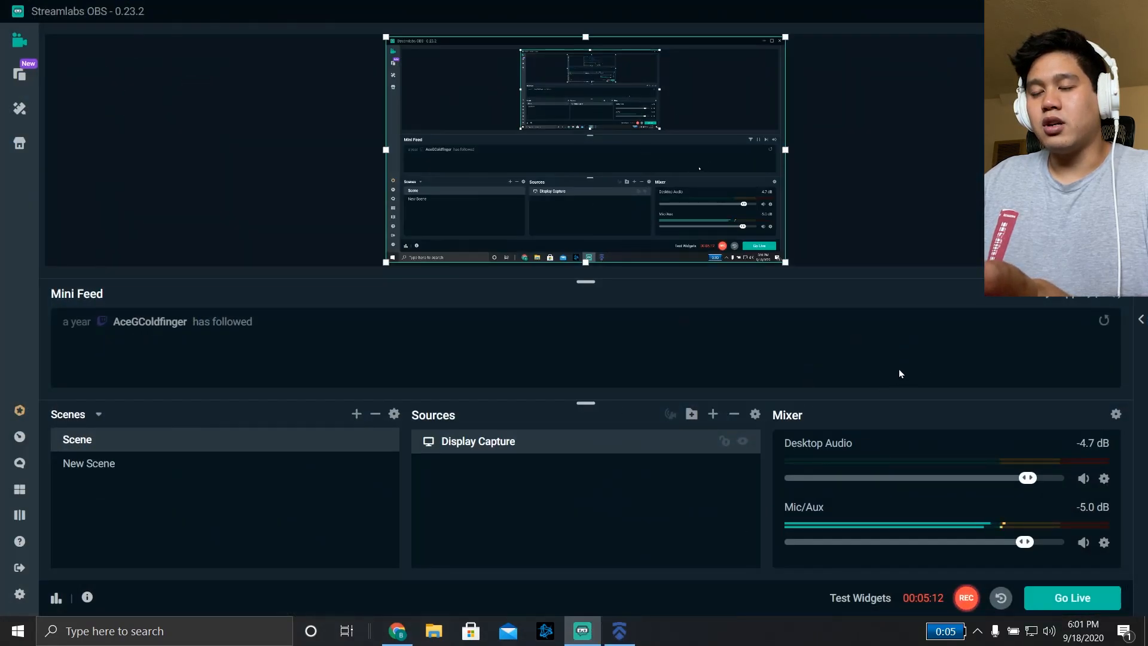
{"action": "left_click", "coordinate": [400, 634]}
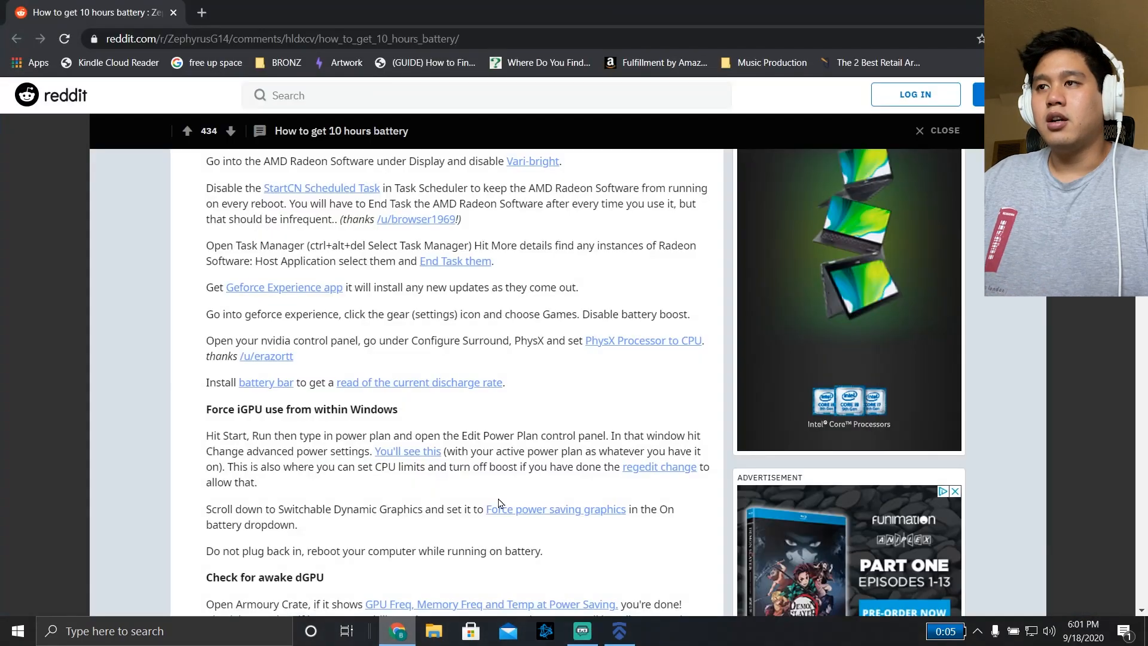
{"action": "left_click", "coordinate": [351, 266]}
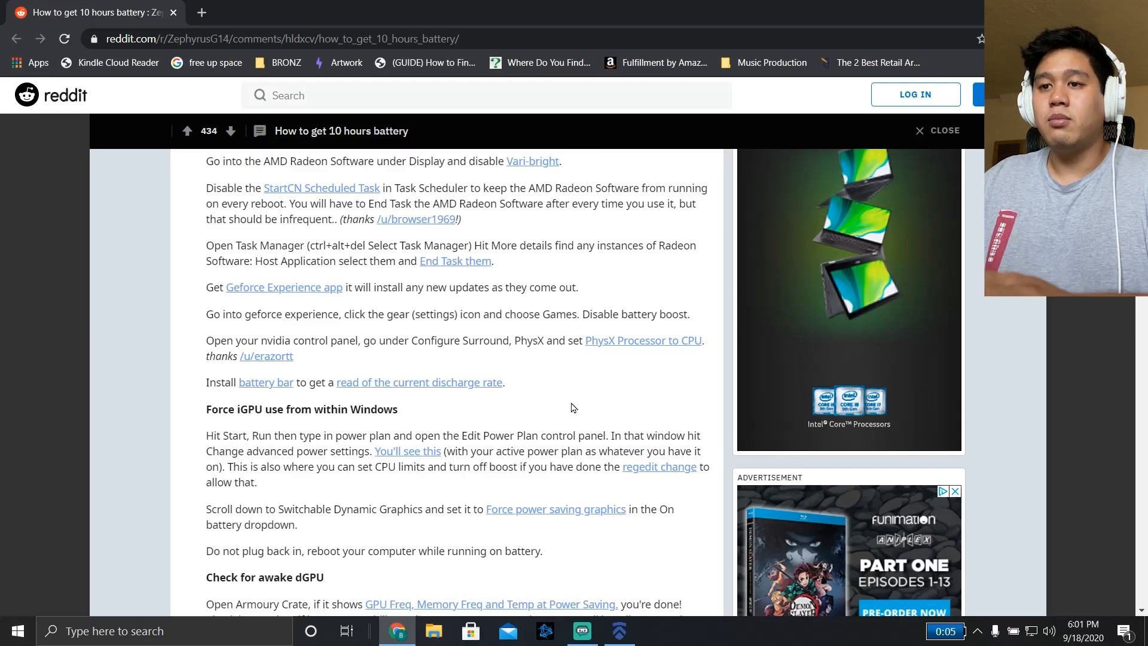
- Open Graphics settings from search and add Streamlabs OBS.exe to the app preference list
{"action": "left_click", "coordinate": [114, 631]}
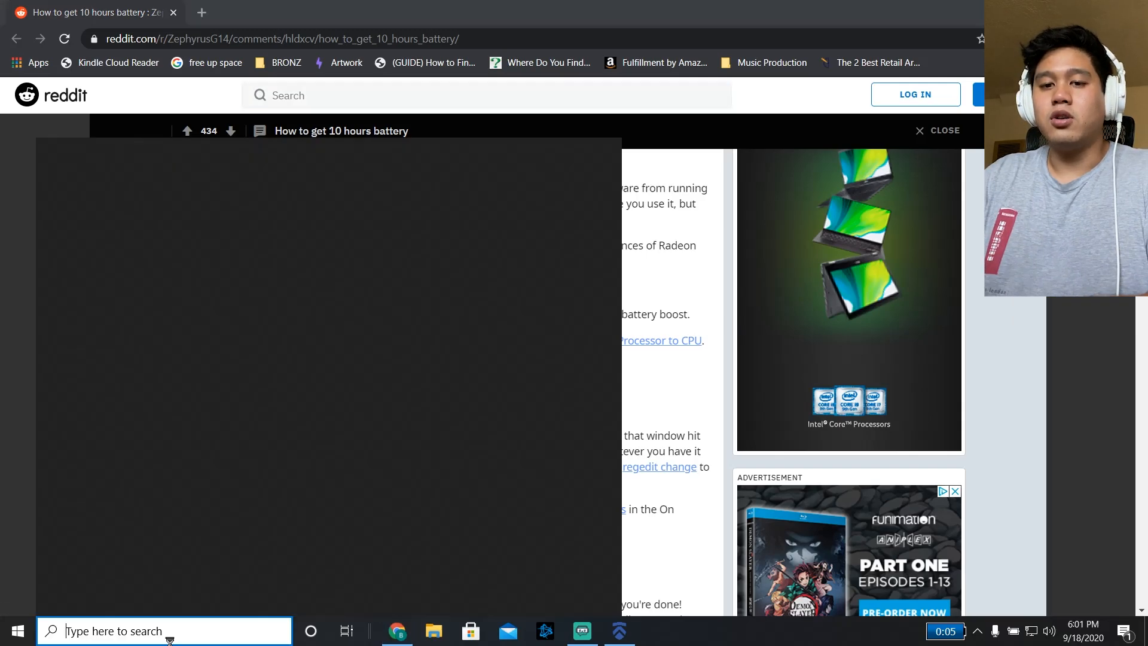
{"action": "type", "text": "graphics s"}
{"action": "key", "text": "Return"}
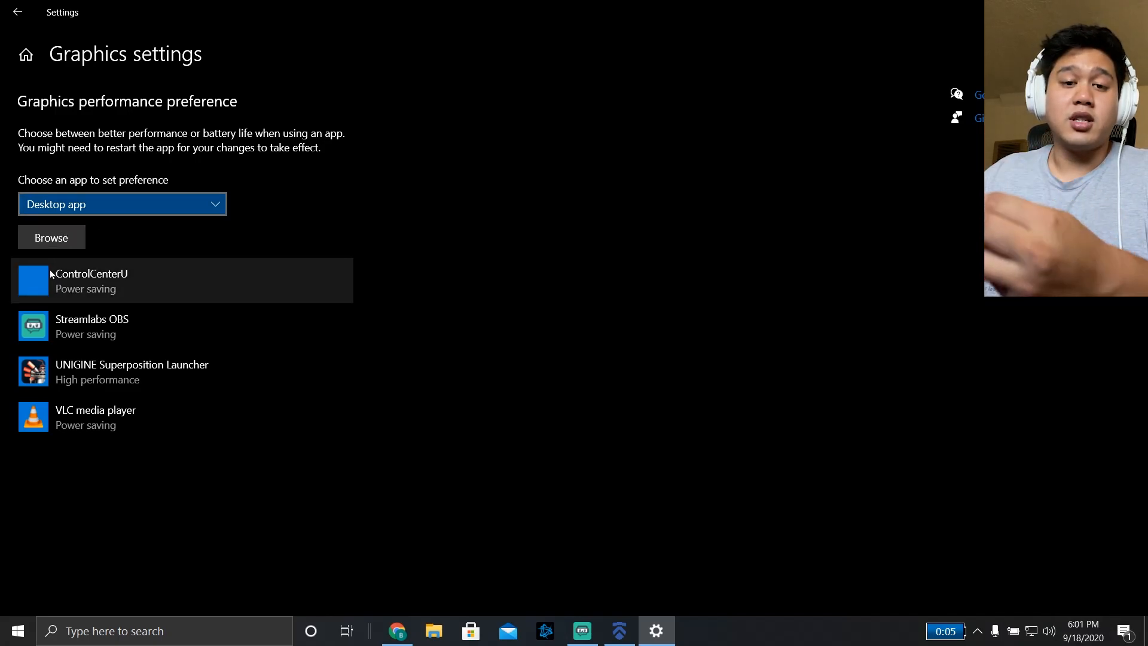
{"action": "left_click", "coordinate": [51, 238]}
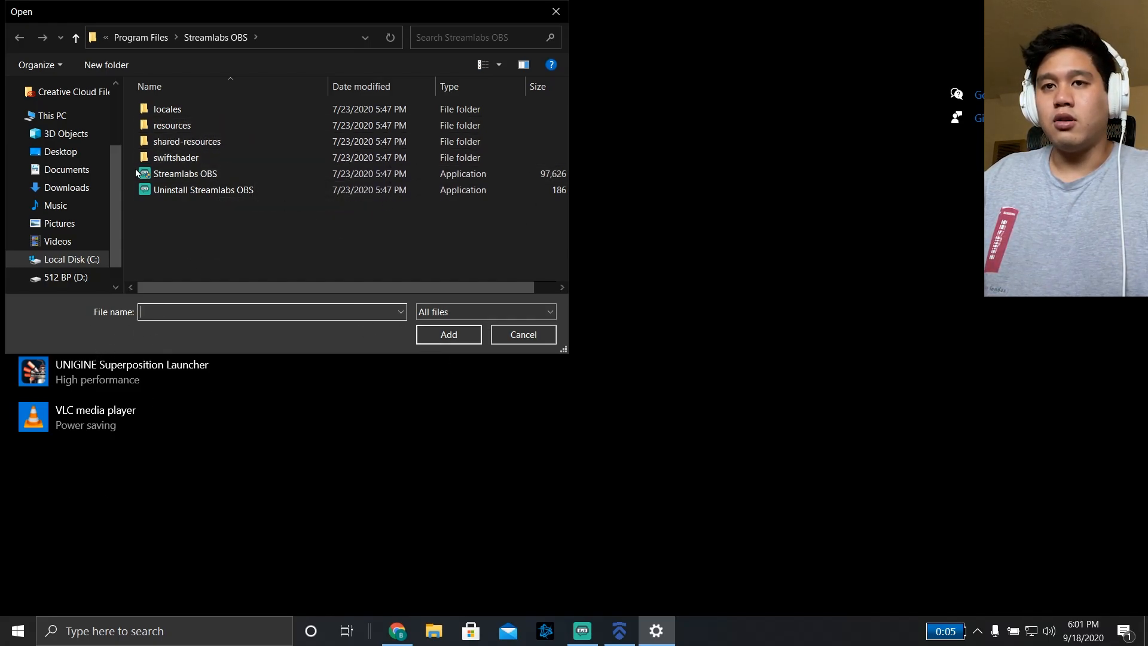
{"action": "left_click", "coordinate": [185, 173]}
{"action": "left_click", "coordinate": [449, 334]}
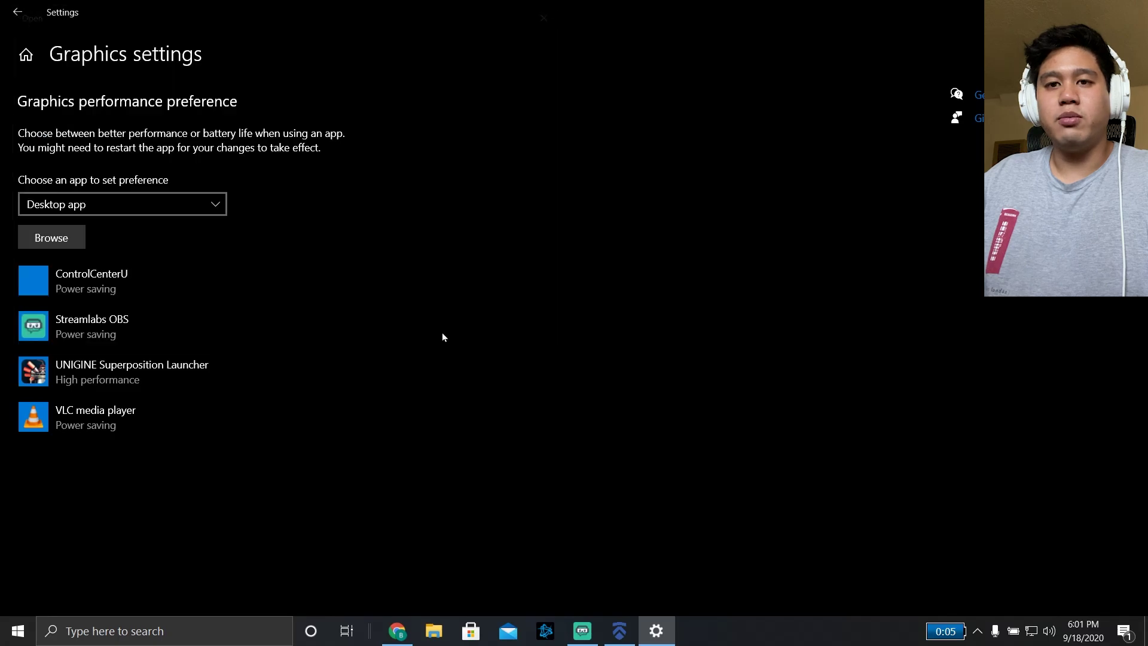
- Set Streamlabs OBS to the Power saving GPU and save the preference
{"action": "left_click", "coordinate": [148, 348]}
{"action": "left_click", "coordinate": [235, 412]}
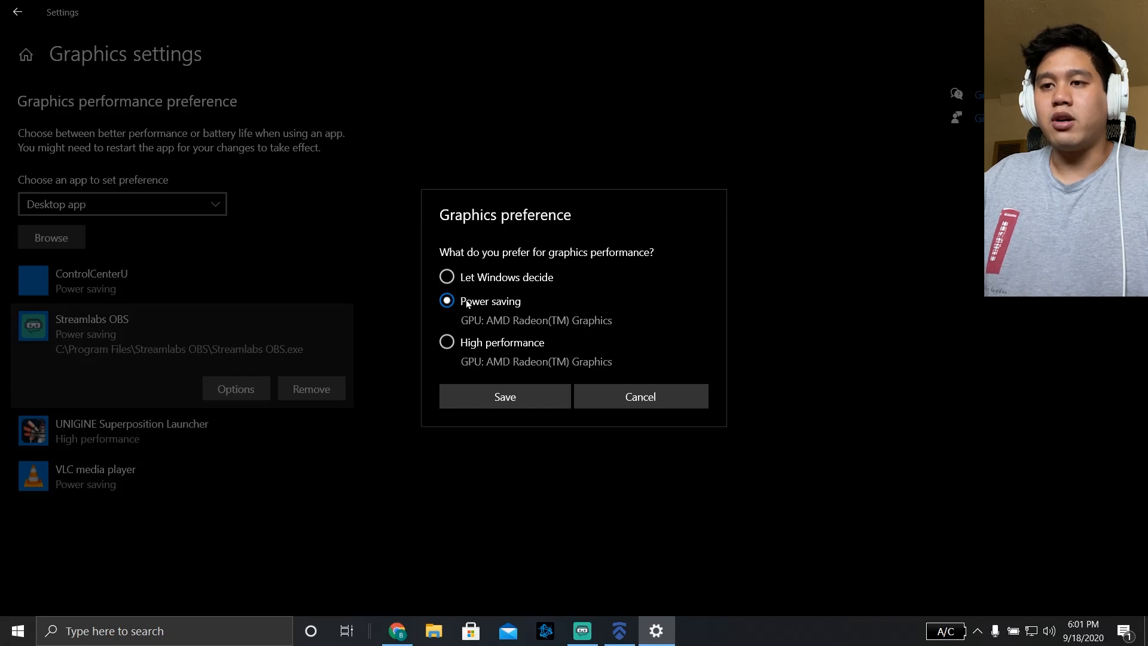
{"action": "left_click", "coordinate": [504, 397]}
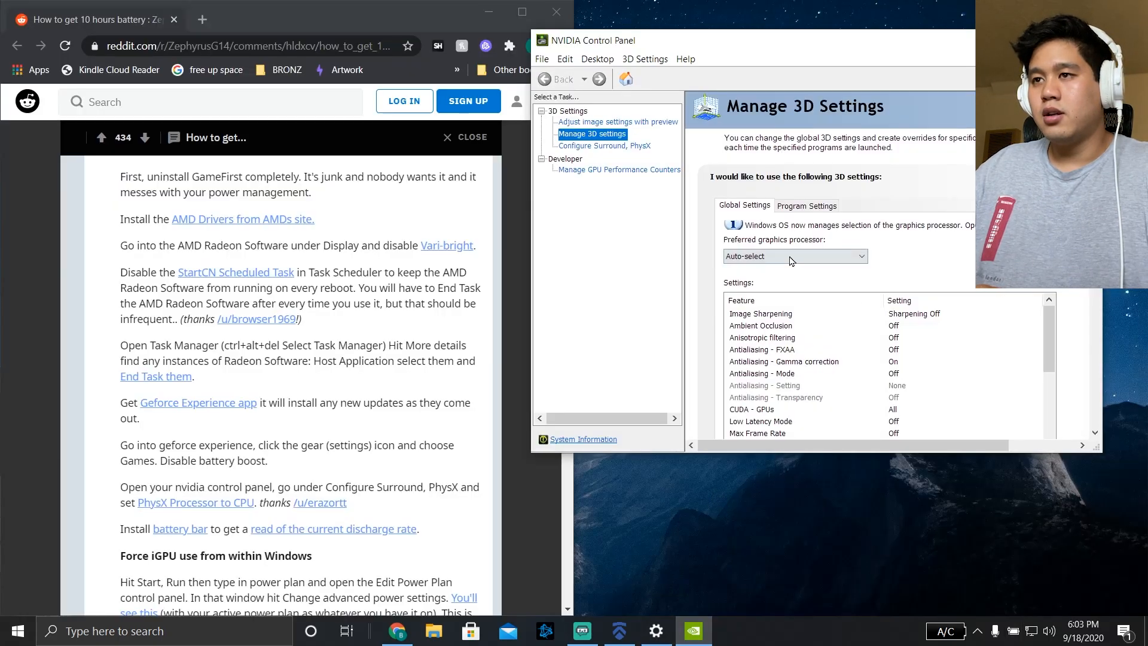
- Snap NVIDIA Control Panel to the right half beside the guide and browse its Desktop menu and 3D setting descriptions
{"action": "left_click_drag", "start_coordinate": [849, 48], "coordinate": [1147, 215]}
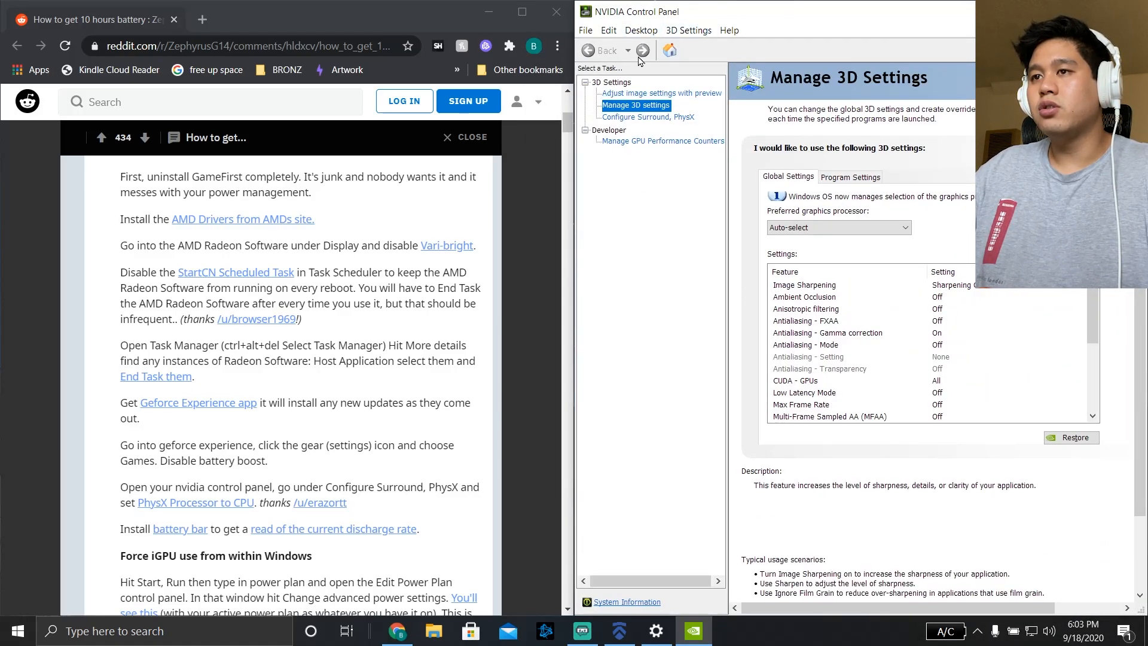
{"action": "left_click", "coordinate": [641, 31]}
{"action": "left_click", "coordinate": [659, 350]}
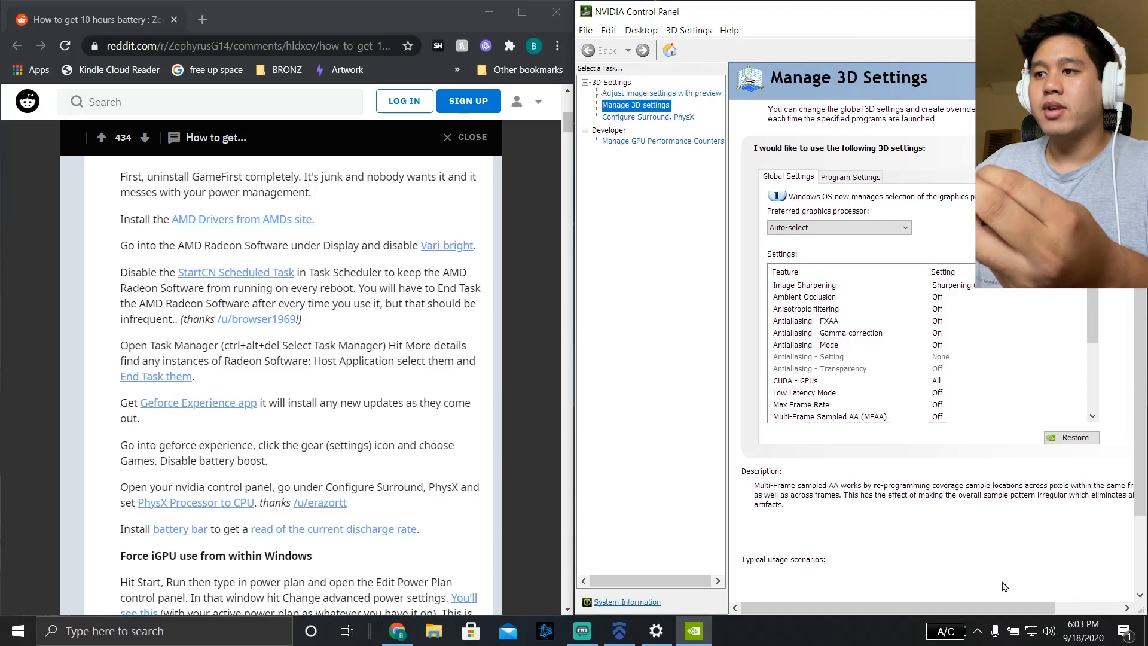
{"action": "left_click", "coordinate": [829, 416]}
{"action": "left_click", "coordinate": [976, 630]}
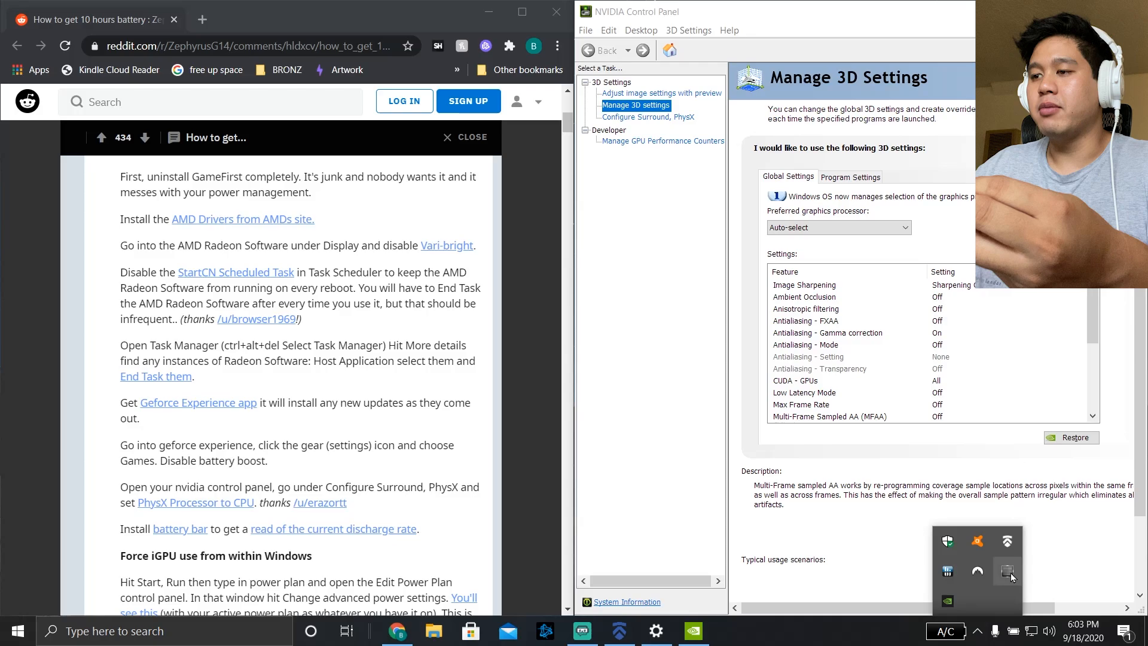
{"action": "key", "text": "Up"}
{"action": "key", "text": "Escape"}
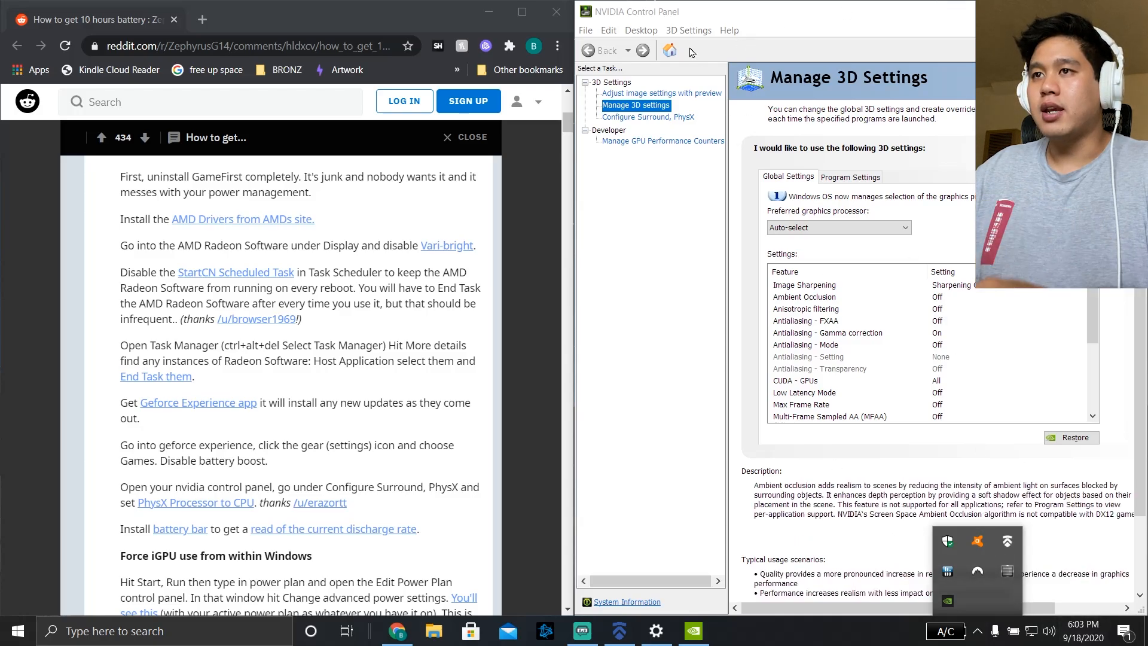
- Open the NVIDIA GPU Activity readout from the notification area to confirm nothing runs on the RTX 2060
{"action": "left_click", "coordinate": [689, 29]}
{"action": "mouse_move", "coordinate": [640, 31]}
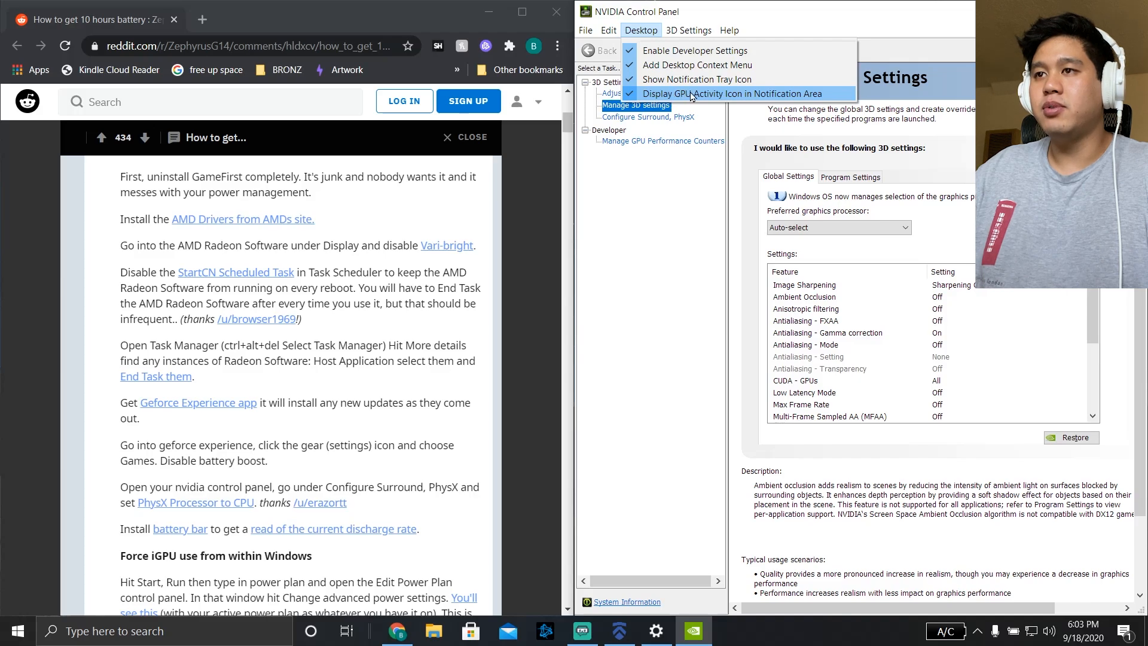
{"action": "left_click", "coordinate": [978, 630]}
{"action": "left_click", "coordinate": [1008, 573]}
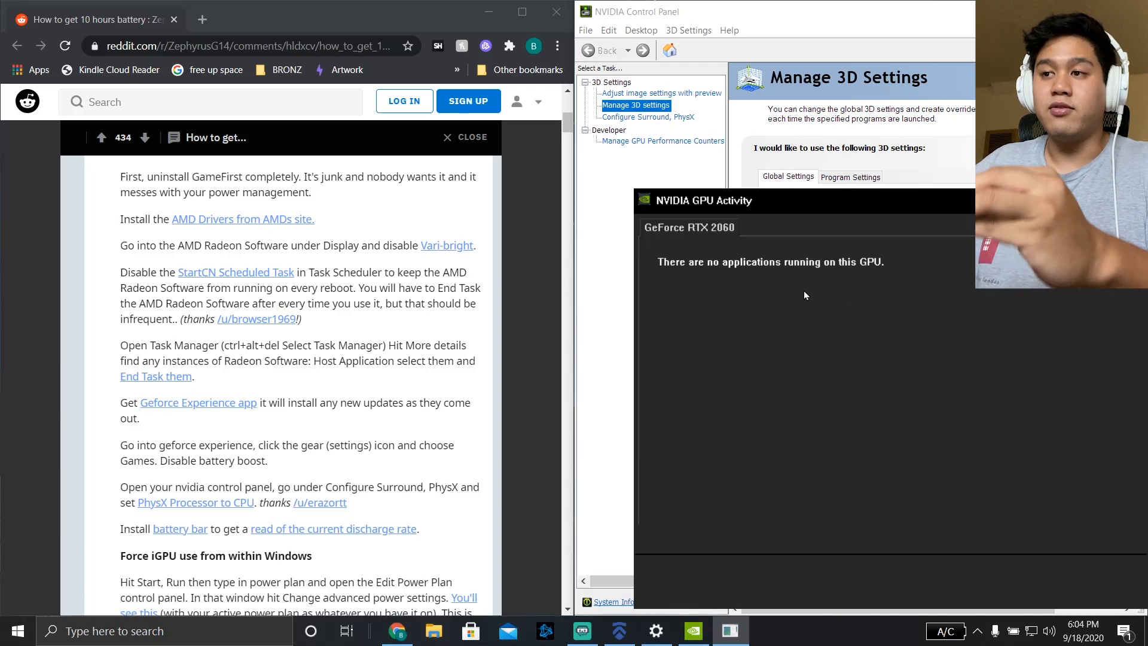
- Close GPU Activity and reopen Graphics settings from search, cancelling the Browse file picker
{"action": "left_click", "coordinate": [656, 630]}
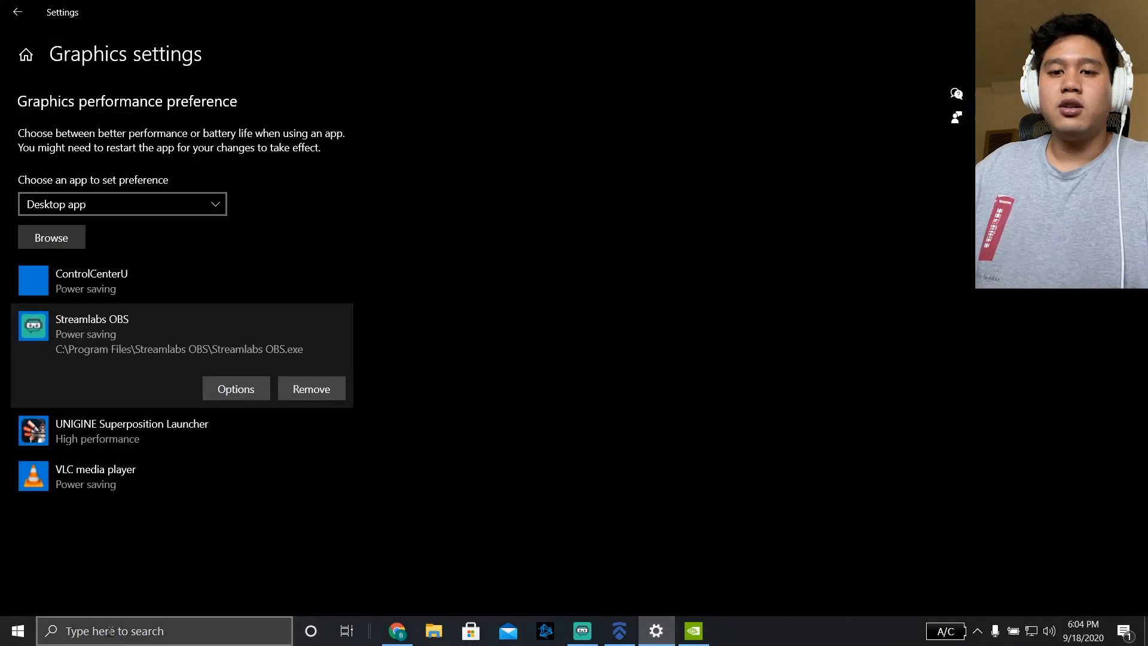
{"action": "left_click", "coordinate": [163, 631]}
{"action": "type", "text": "graphics settings"}
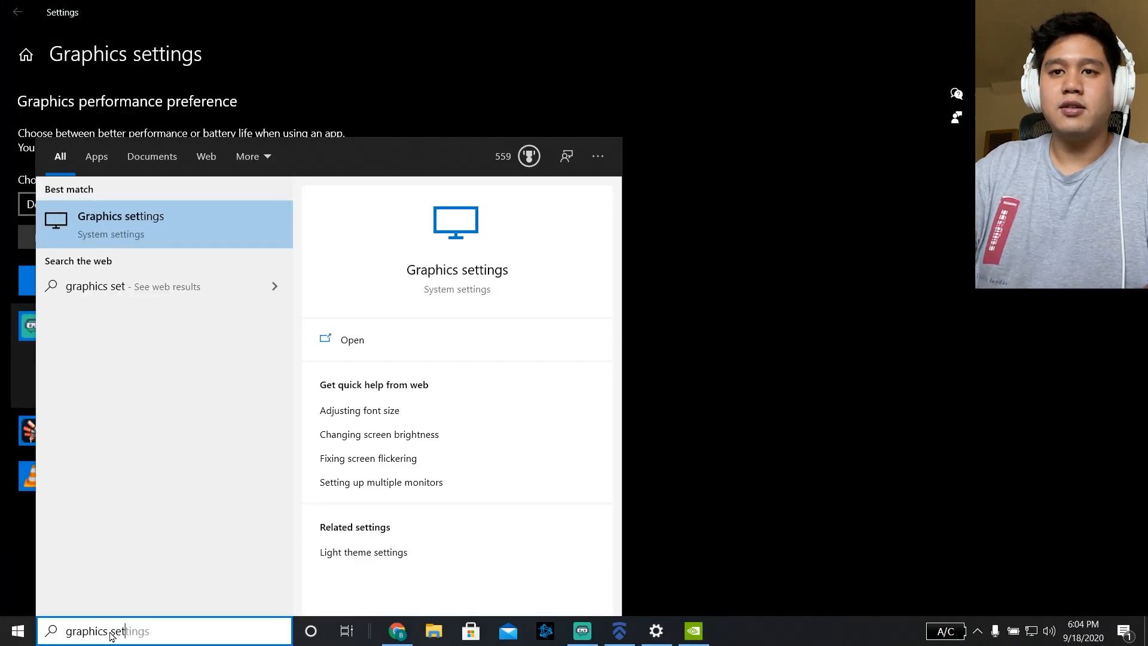
{"action": "key", "text": "Return"}
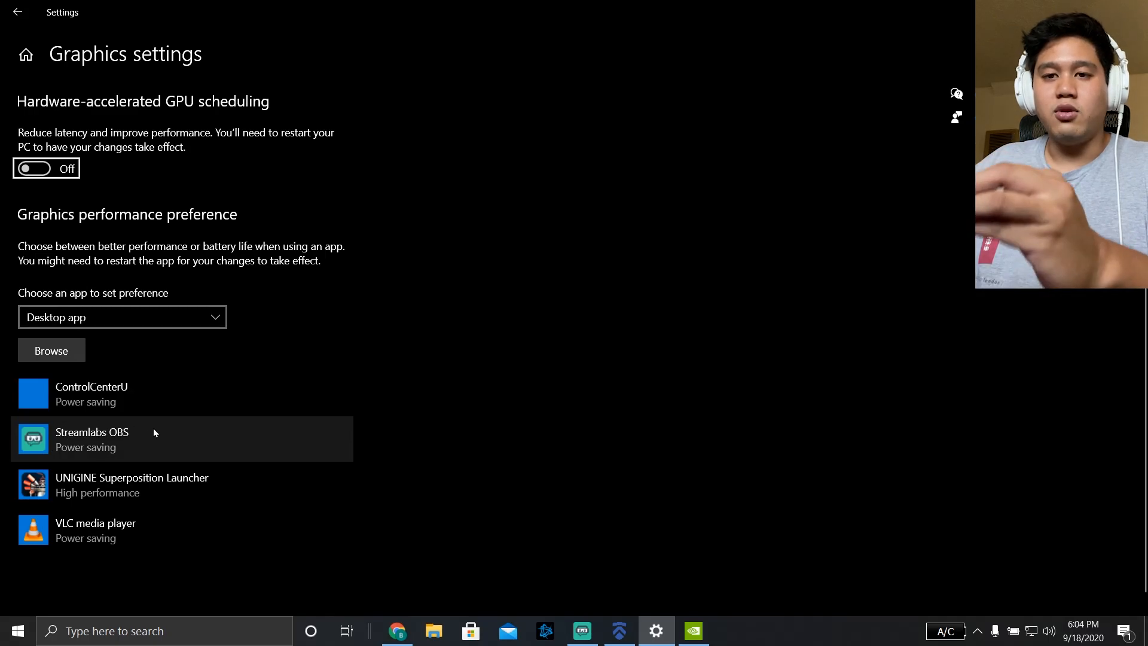
{"action": "left_click", "coordinate": [60, 356]}
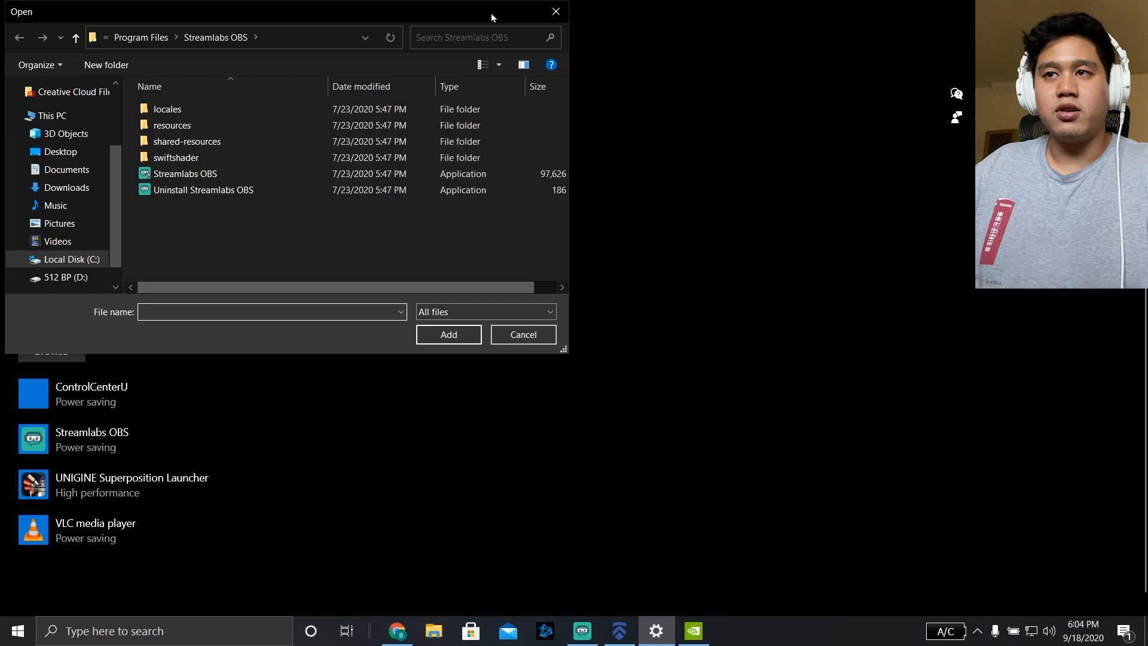
{"action": "left_click", "coordinate": [555, 11]}
- Reconfirm Streamlabs OBS keeps the Power saving preference and save it
{"action": "left_click", "coordinate": [84, 448]}
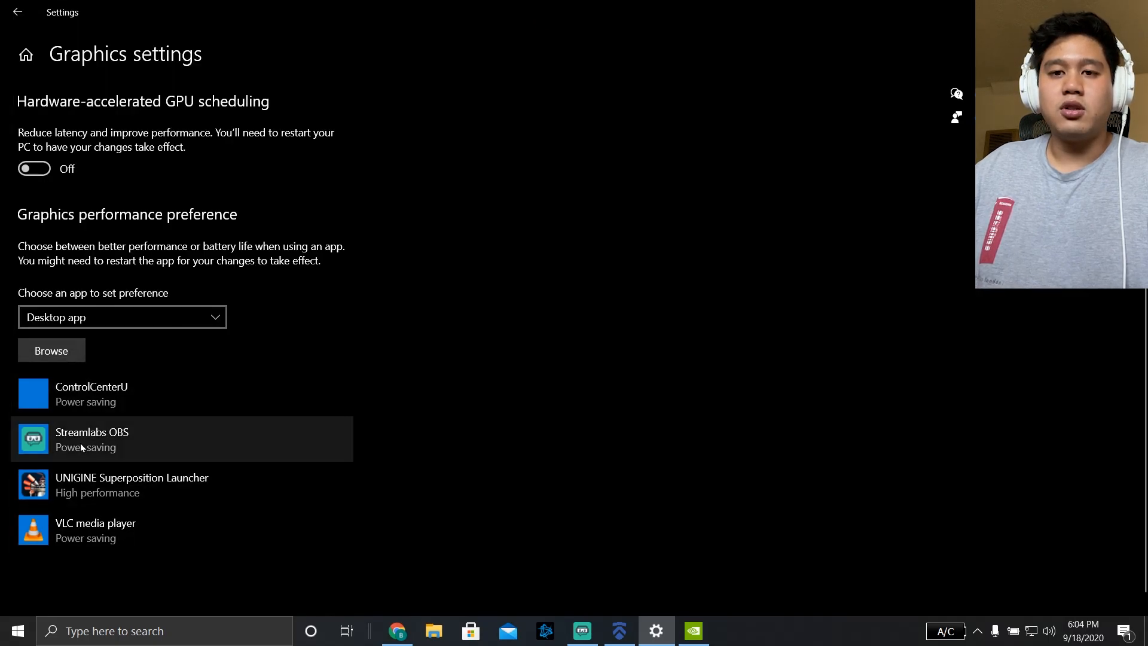
{"action": "left_click", "coordinate": [228, 502]}
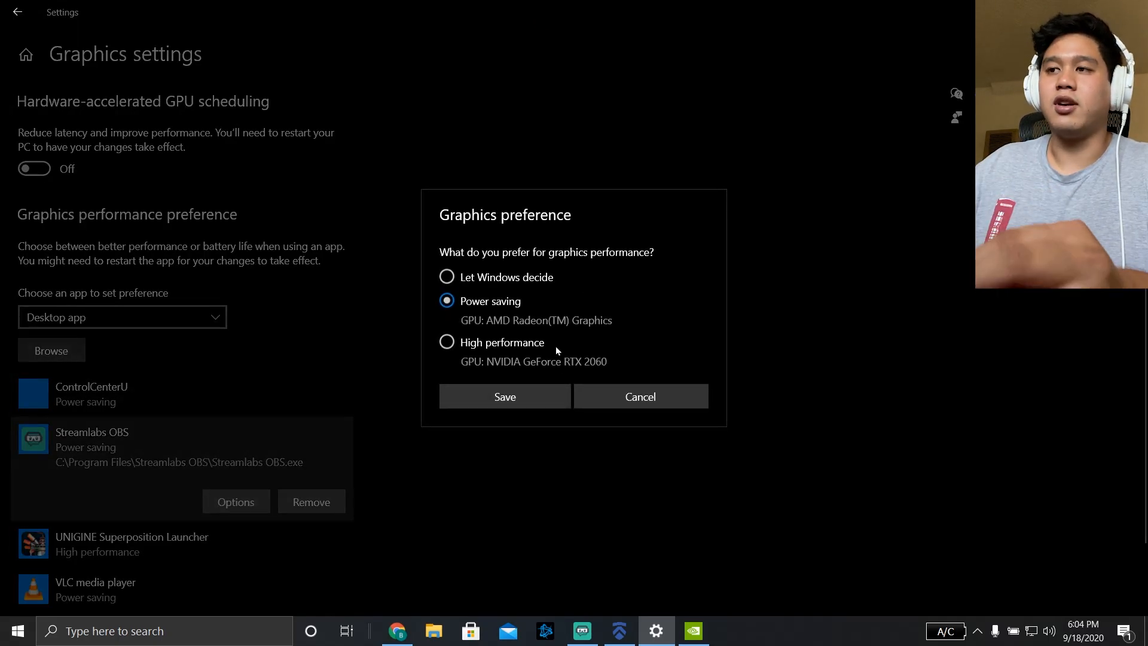
{"action": "left_click", "coordinate": [532, 395]}
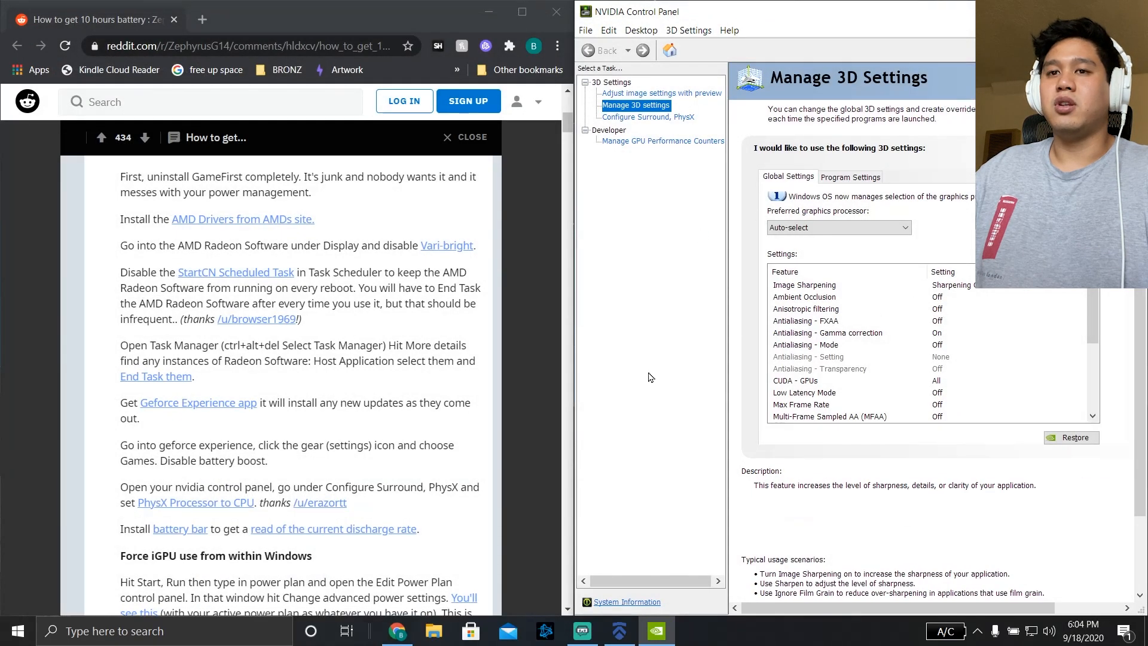
{"action": "scroll", "coordinate": [291, 362], "scroll_direction": "up", "scroll_amount": 3}
{"action": "scroll", "coordinate": [285, 379], "scroll_direction": "up", "scroll_amount": 2}
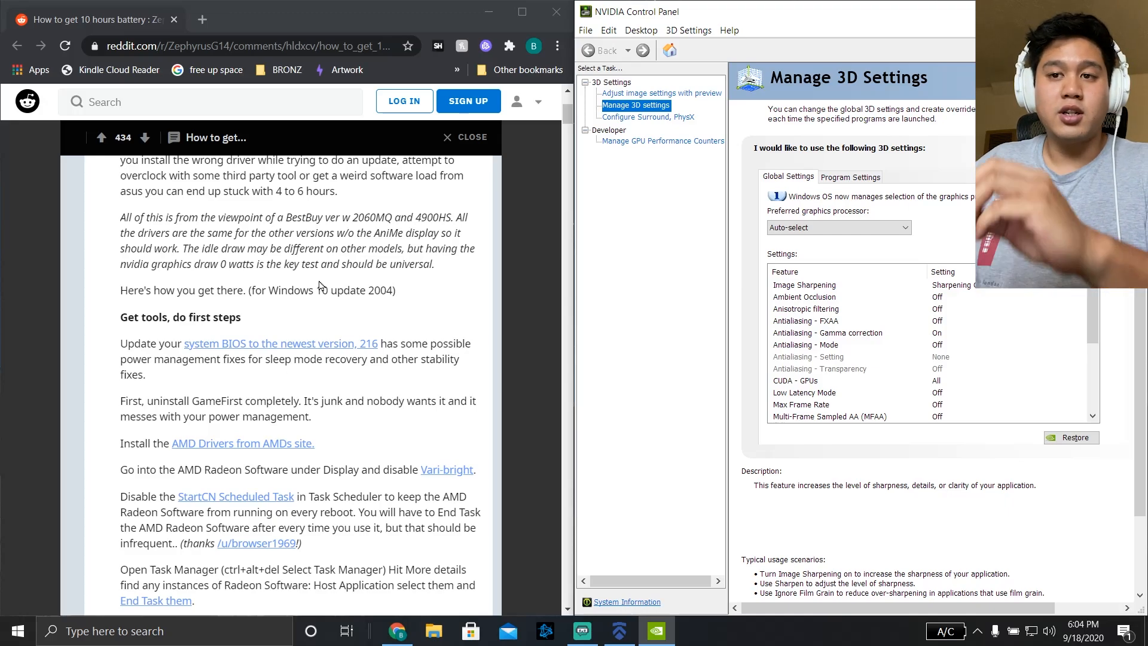
{"action": "scroll", "coordinate": [318, 285], "scroll_direction": "down", "scroll_amount": 2}
{"action": "scroll", "coordinate": [332, 340], "scroll_direction": "down", "scroll_amount": 2}
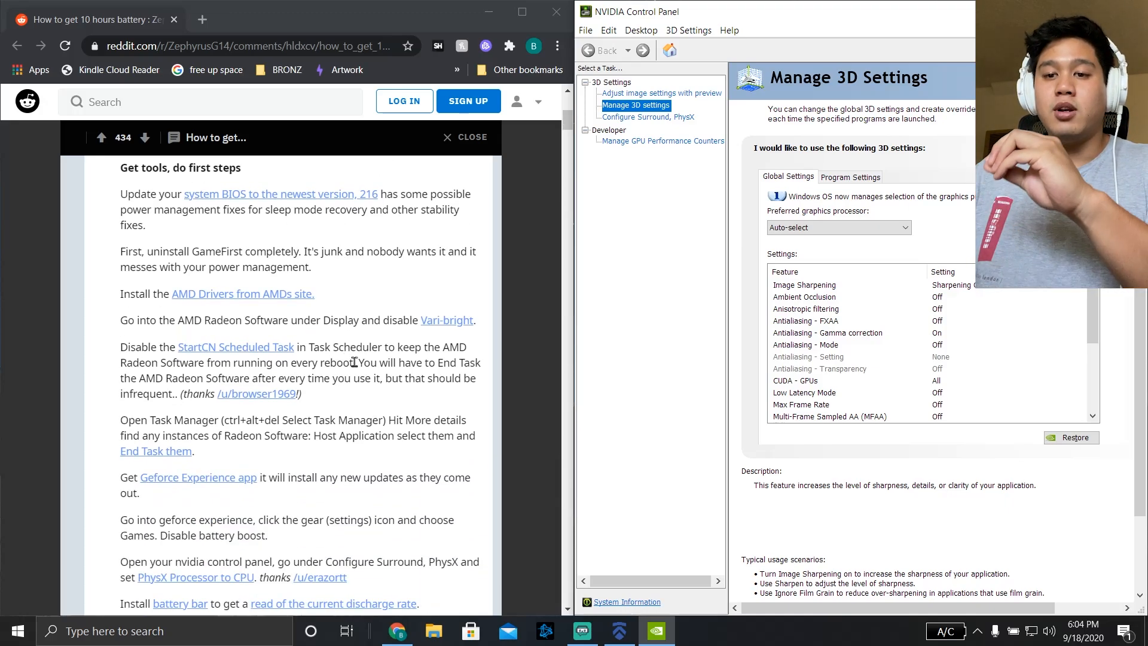
{"action": "scroll", "coordinate": [355, 362], "scroll_direction": "down", "scroll_amount": 3}
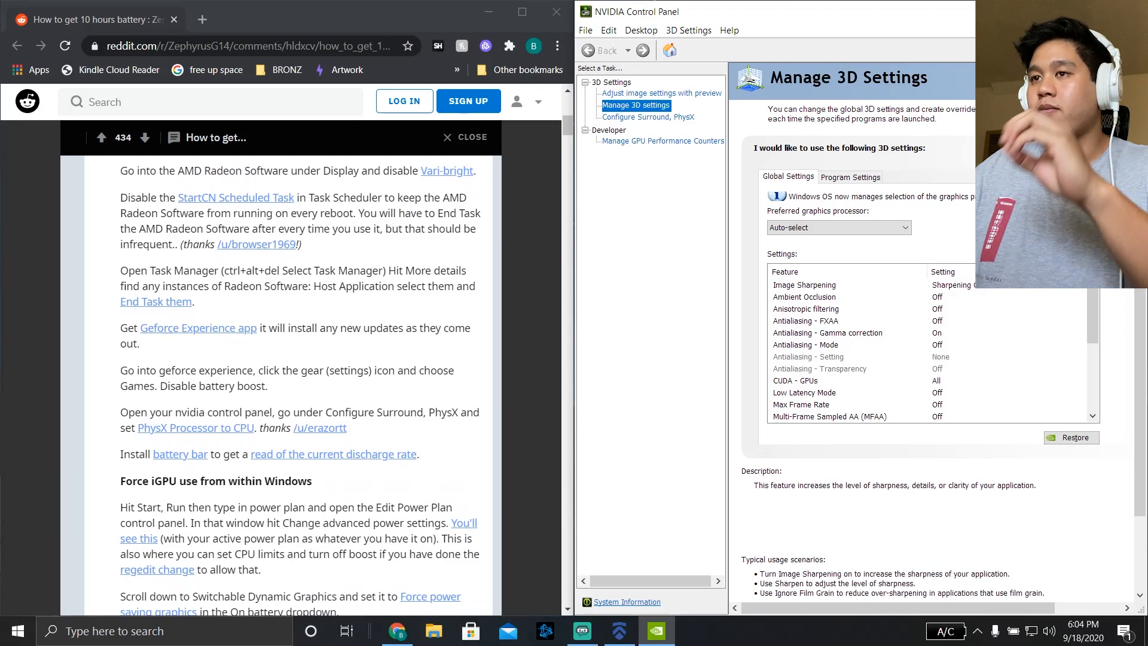
- Show the Configure Surround, PhysX page under 3D Settings in NVIDIA Control Panel
{"action": "left_click", "coordinate": [647, 117]}
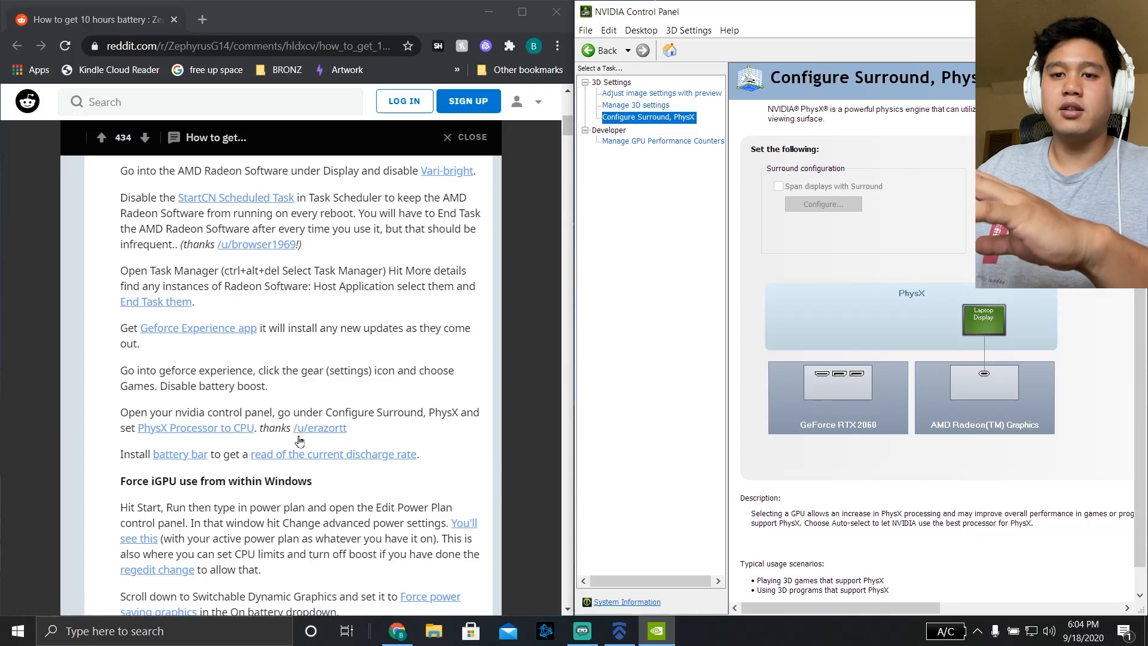
{"action": "scroll", "coordinate": [265, 238], "scroll_direction": "down", "scroll_amount": 3}
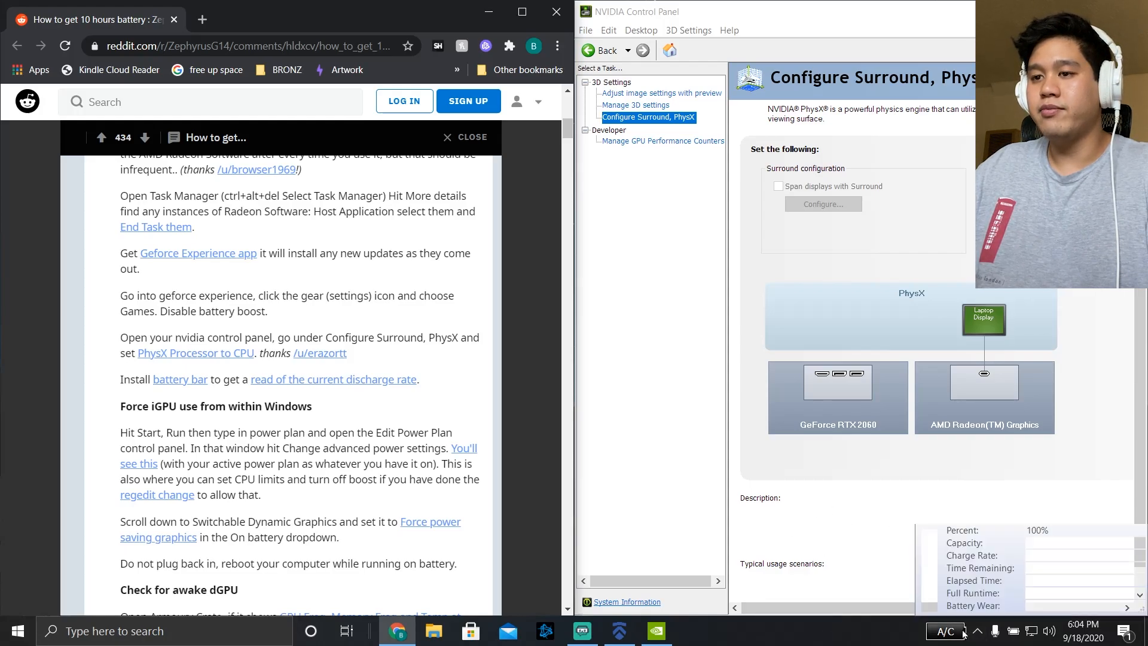
{"action": "mouse_move", "coordinate": [945, 631]}
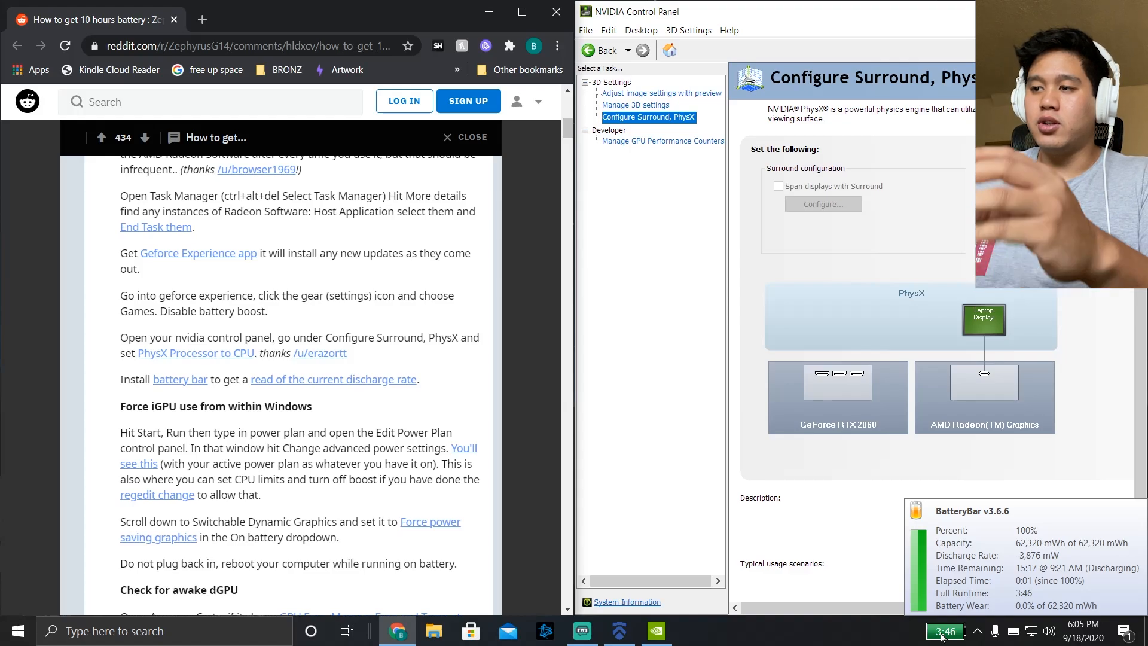
- Check the battery flyout and hidden tray icons, then bring the streaming software window forward
{"action": "left_click", "coordinate": [1013, 632]}
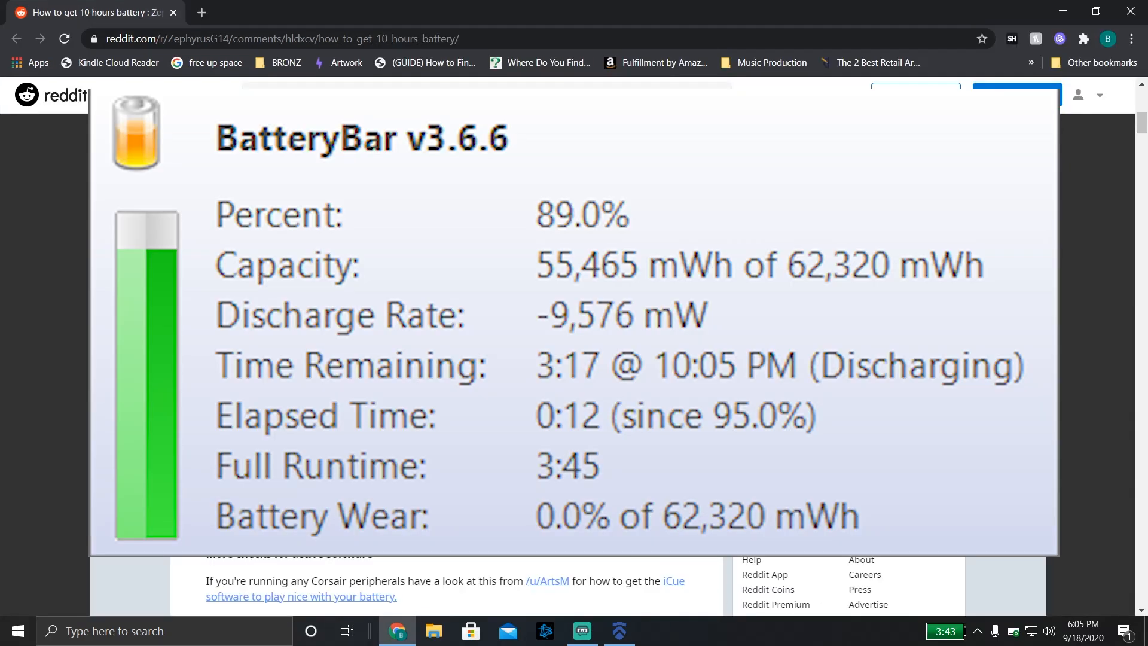
{"action": "left_click", "coordinate": [978, 631]}
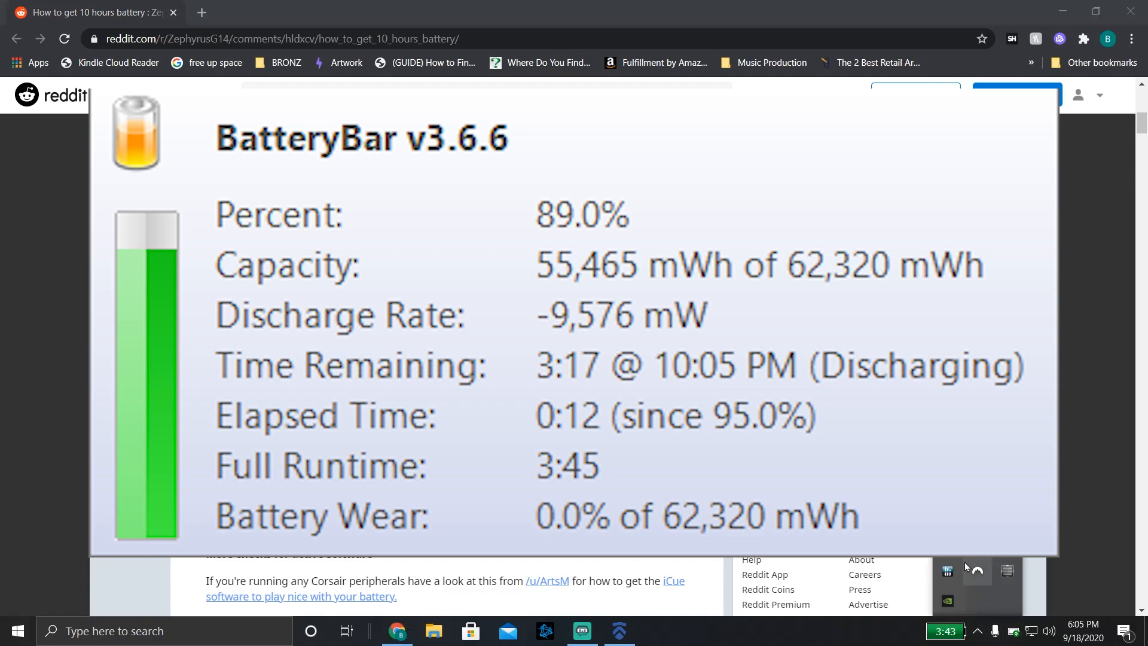
{"action": "left_click", "coordinate": [979, 631]}
{"action": "mouse_move", "coordinate": [945, 632]}
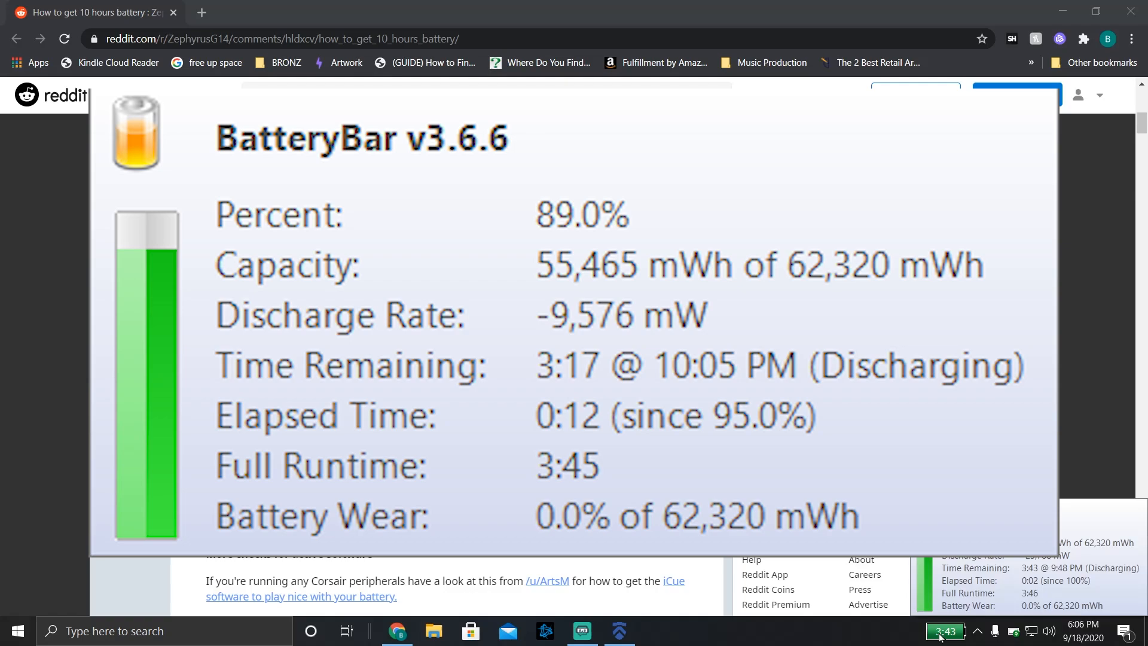
{"action": "left_click", "coordinate": [978, 632]}
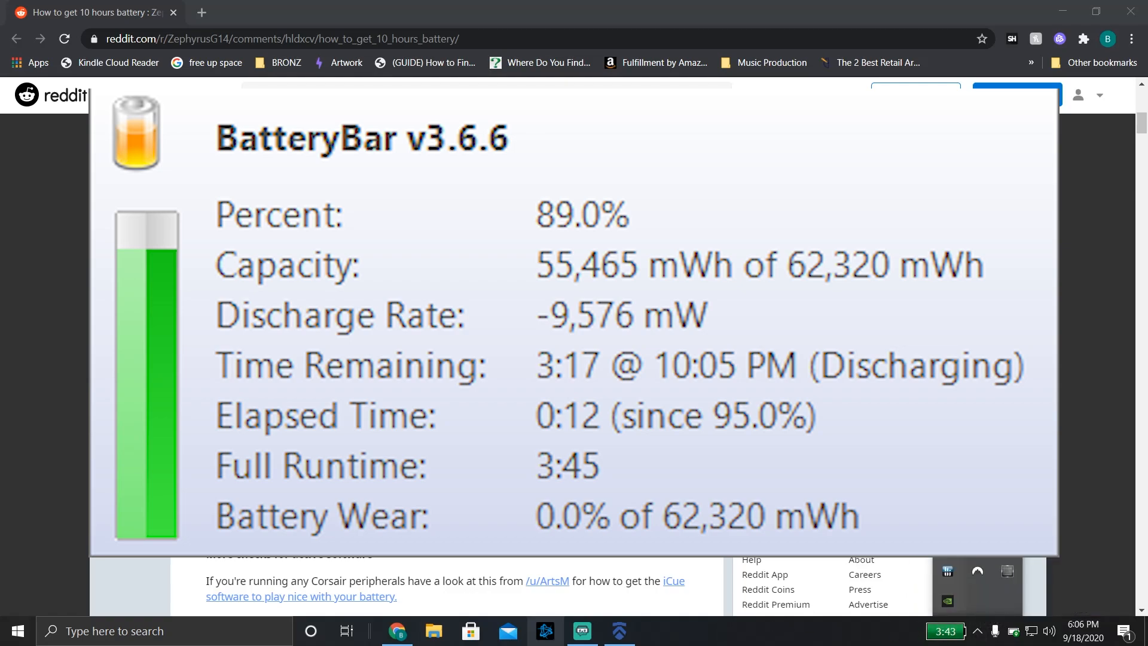
{"action": "left_click", "coordinate": [582, 630]}
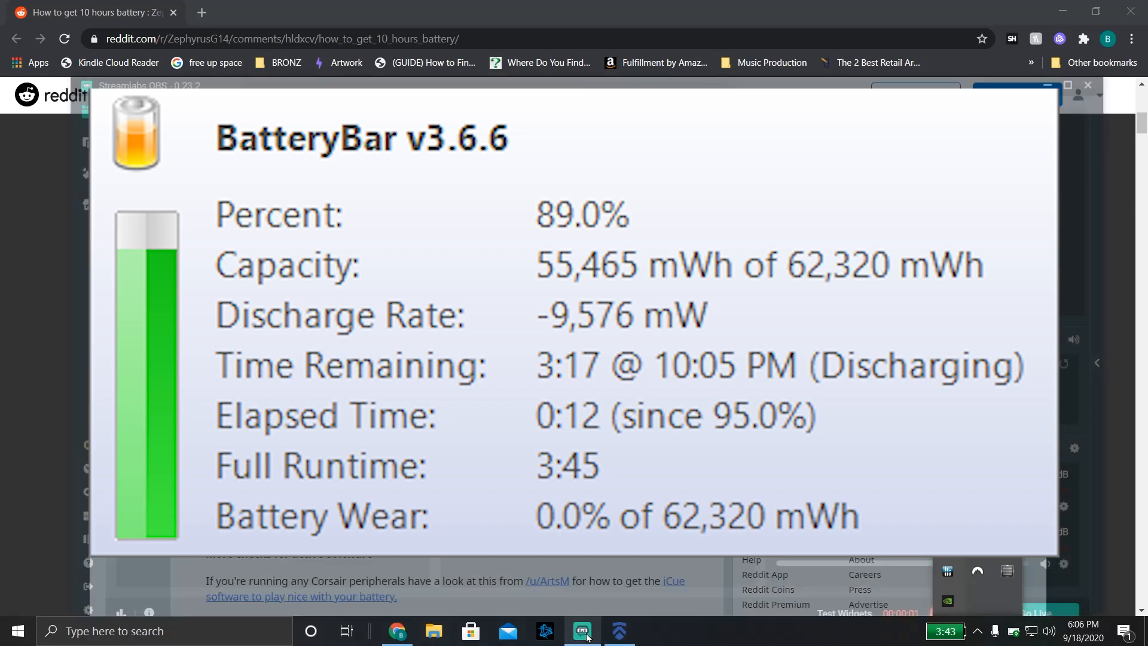
{"action": "left_click", "coordinate": [861, 597]}
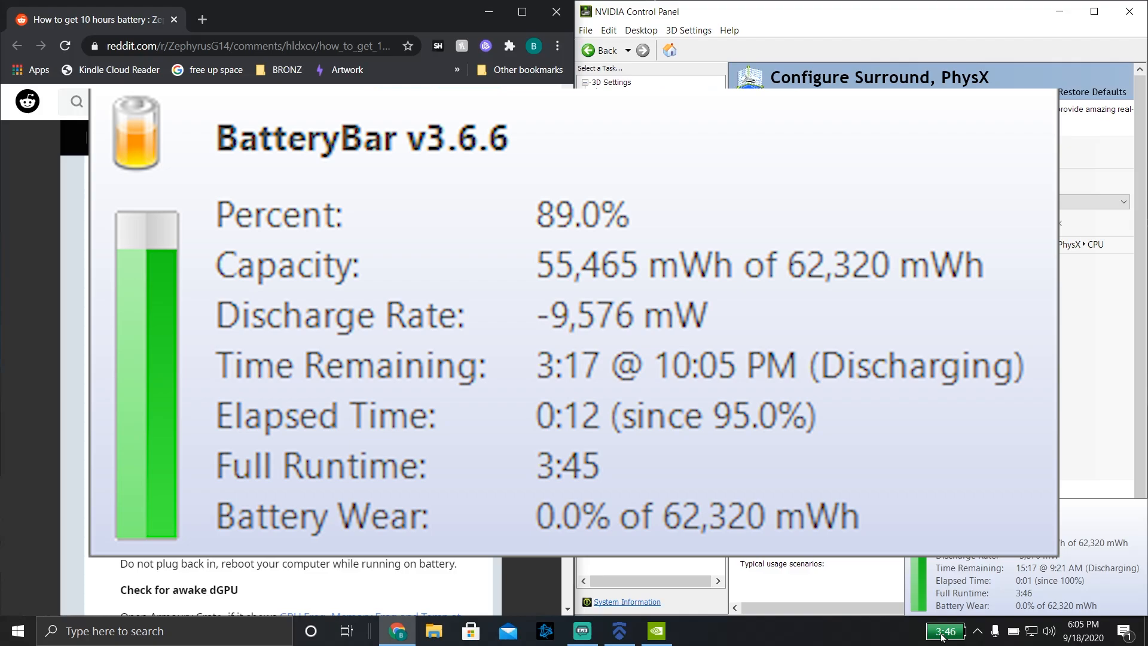
- Close NVIDIA Control Panel, maximize the Chrome guide and show the BatteryBar readout from the tray
{"action": "left_click", "coordinate": [1012, 631]}
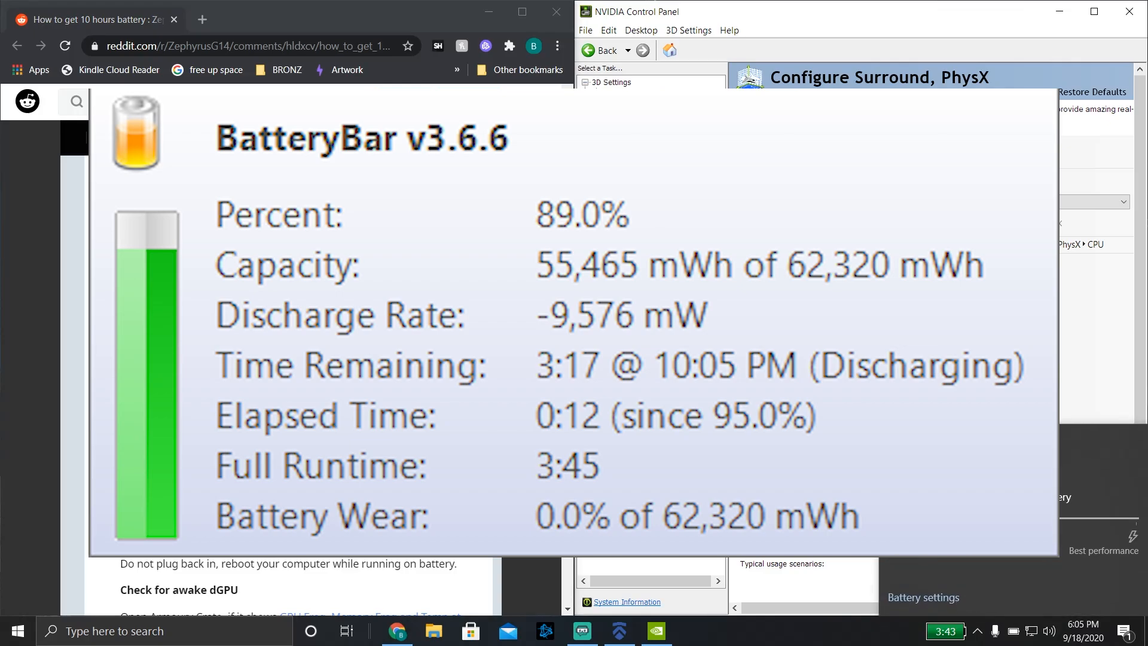
{"action": "left_click", "coordinate": [1092, 195]}
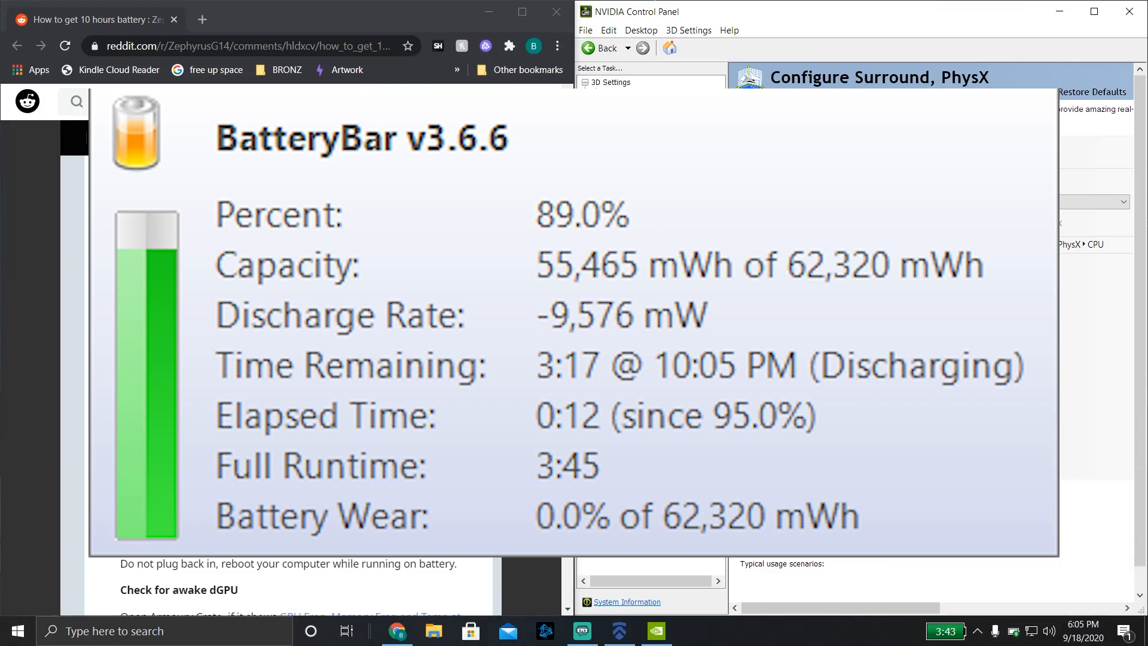
{"action": "left_click", "coordinate": [1129, 11]}
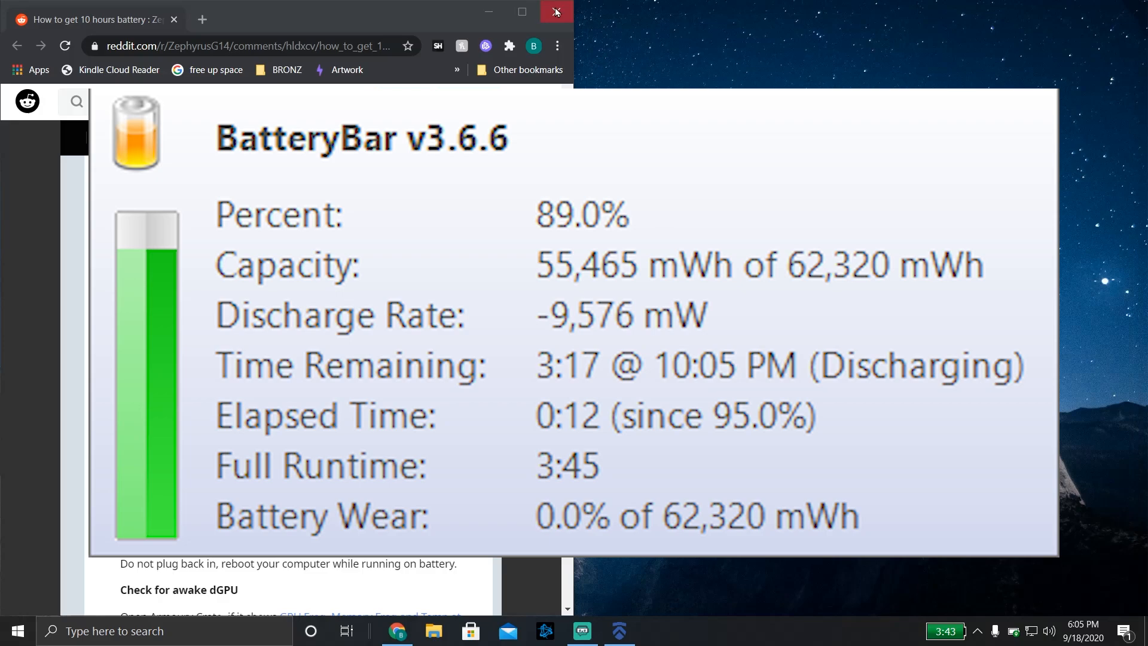
{"action": "left_click", "coordinate": [522, 12]}
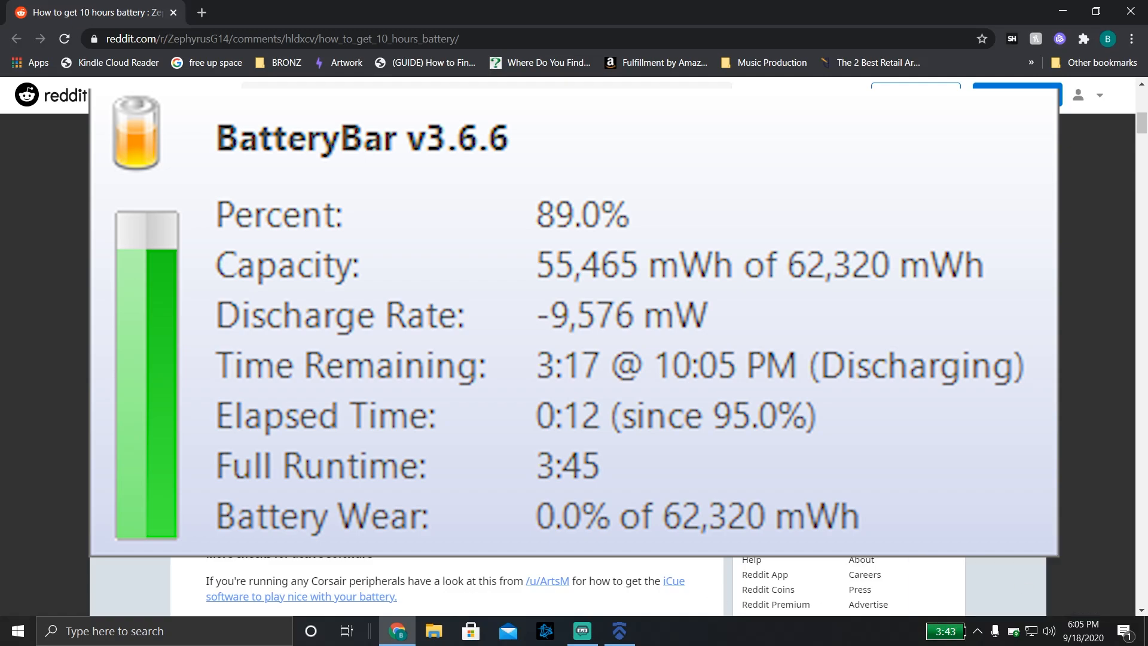
{"action": "left_click", "coordinate": [978, 630]}
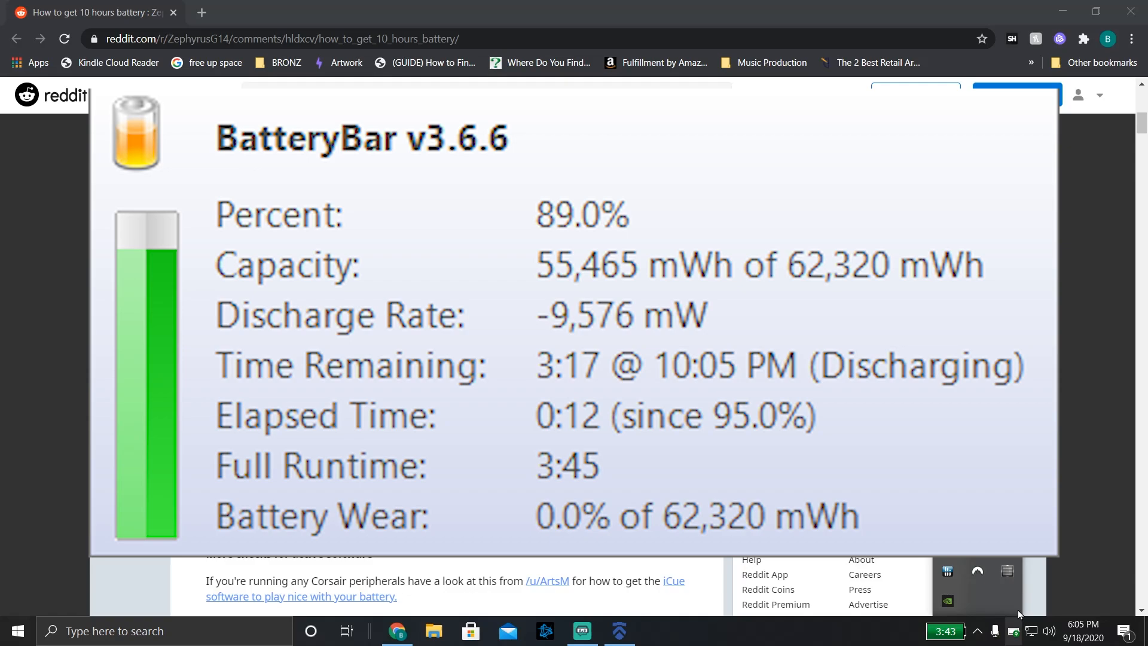
{"action": "left_click", "coordinate": [977, 630]}
{"action": "mouse_move", "coordinate": [946, 632]}
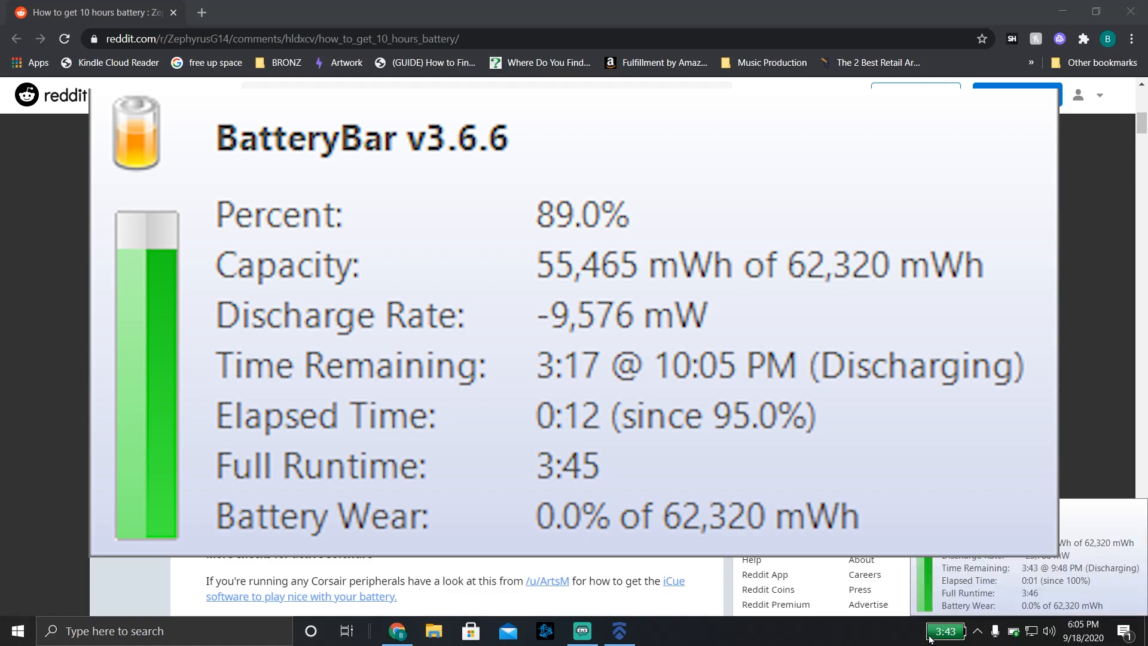
{"action": "left_click", "coordinate": [977, 633]}
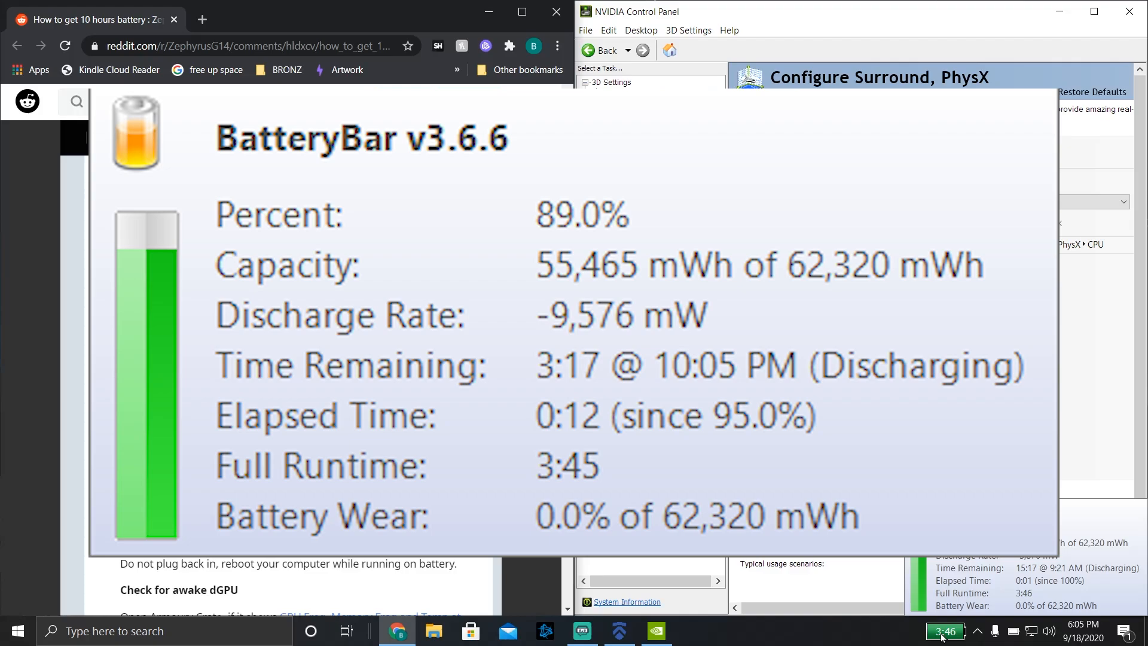
- Repeat: dismiss the battery flyout, close NVIDIA Control Panel, maximize Chrome and reveal the tray icons
{"action": "left_click", "coordinate": [1013, 631]}
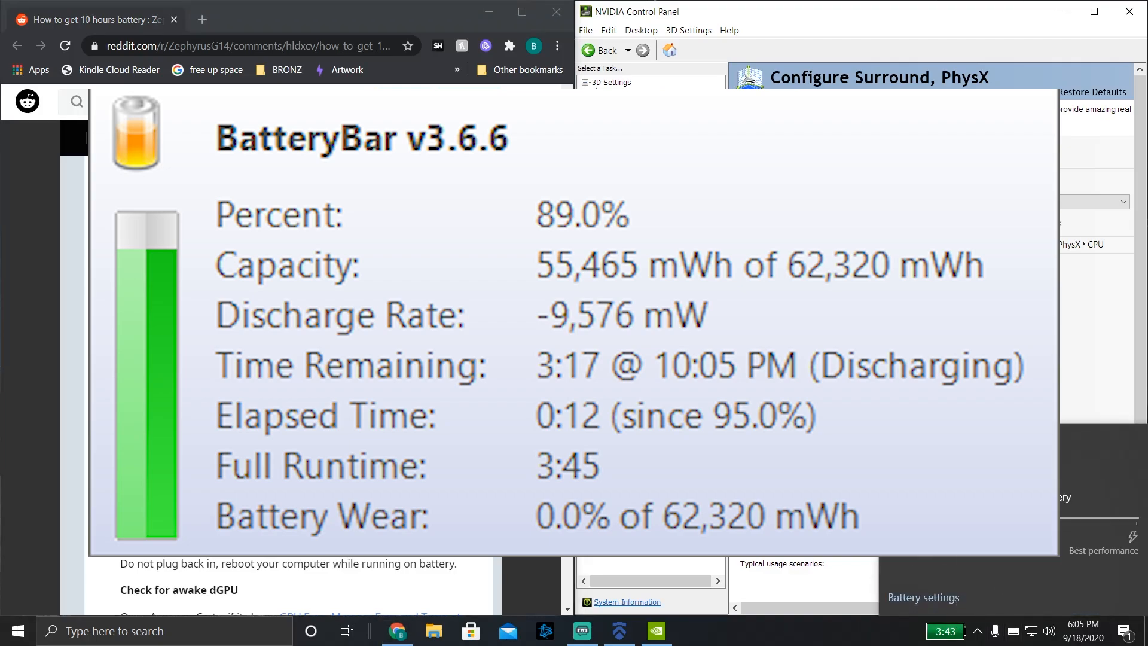
{"action": "left_click", "coordinate": [1094, 34]}
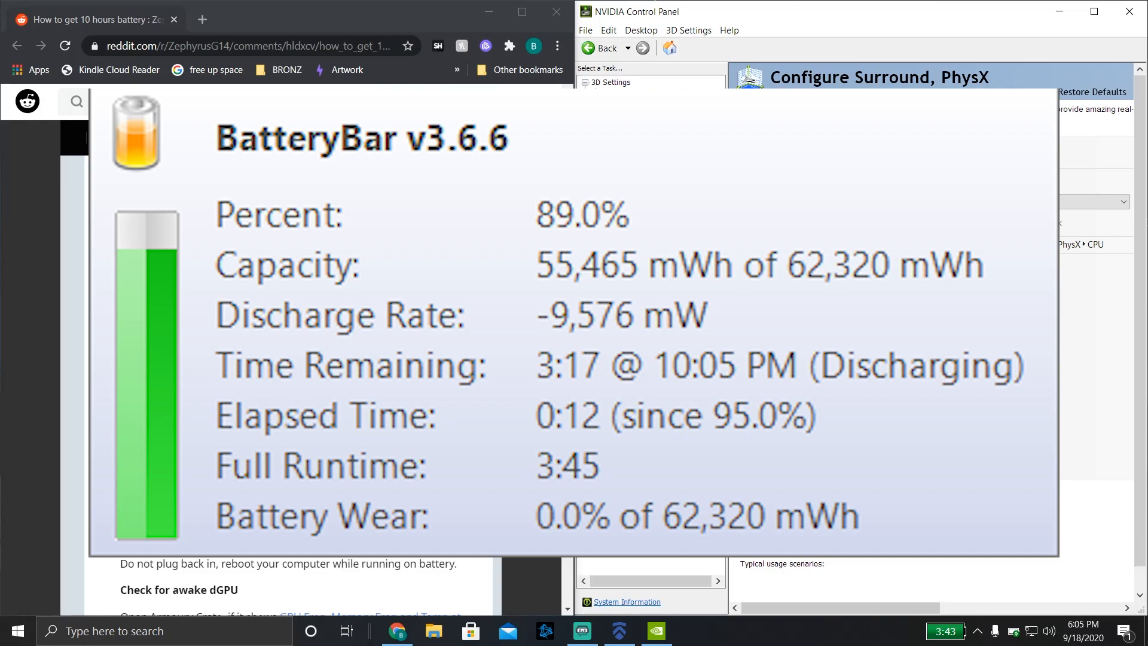
{"action": "left_click", "coordinate": [1128, 11]}
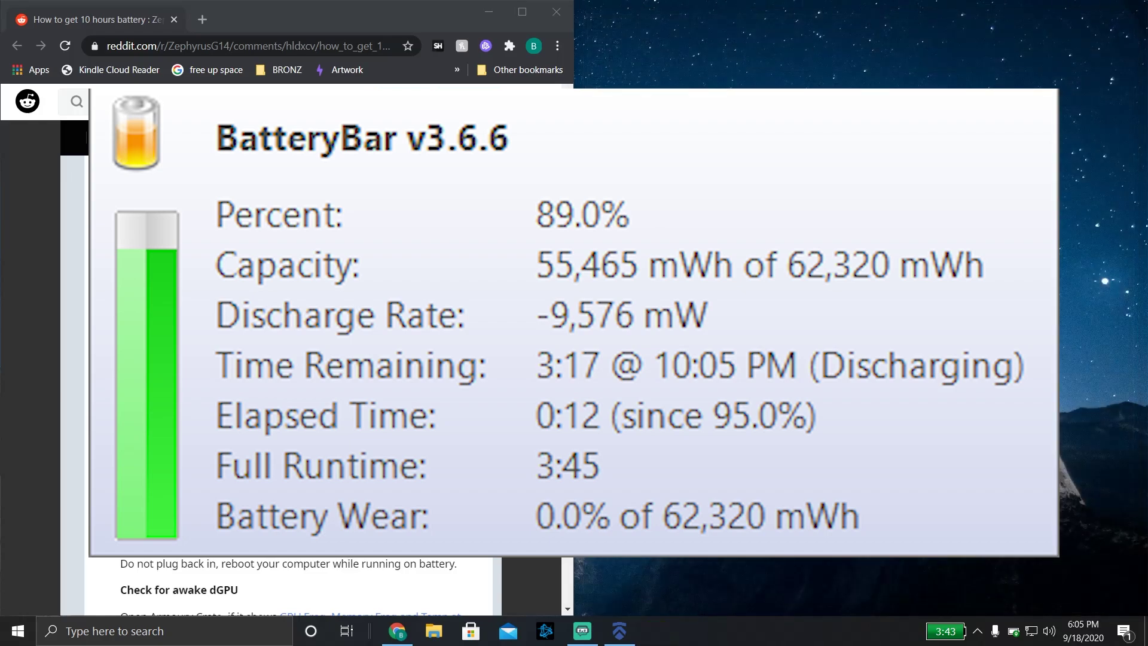
{"action": "left_click", "coordinate": [522, 12]}
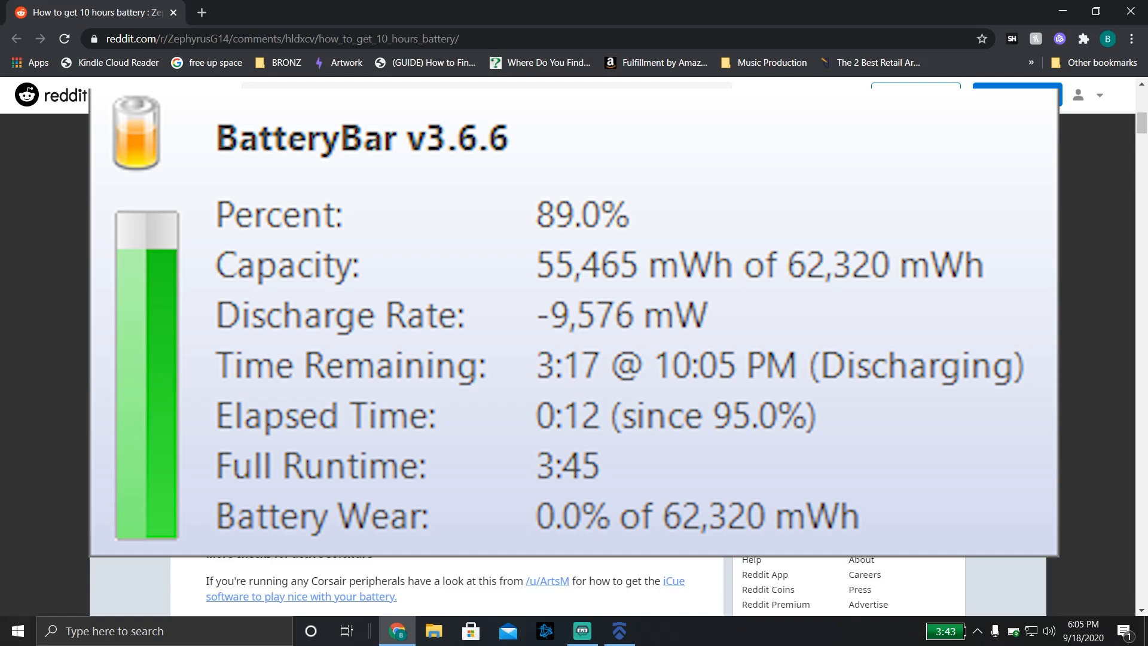
{"action": "left_click", "coordinate": [977, 630]}
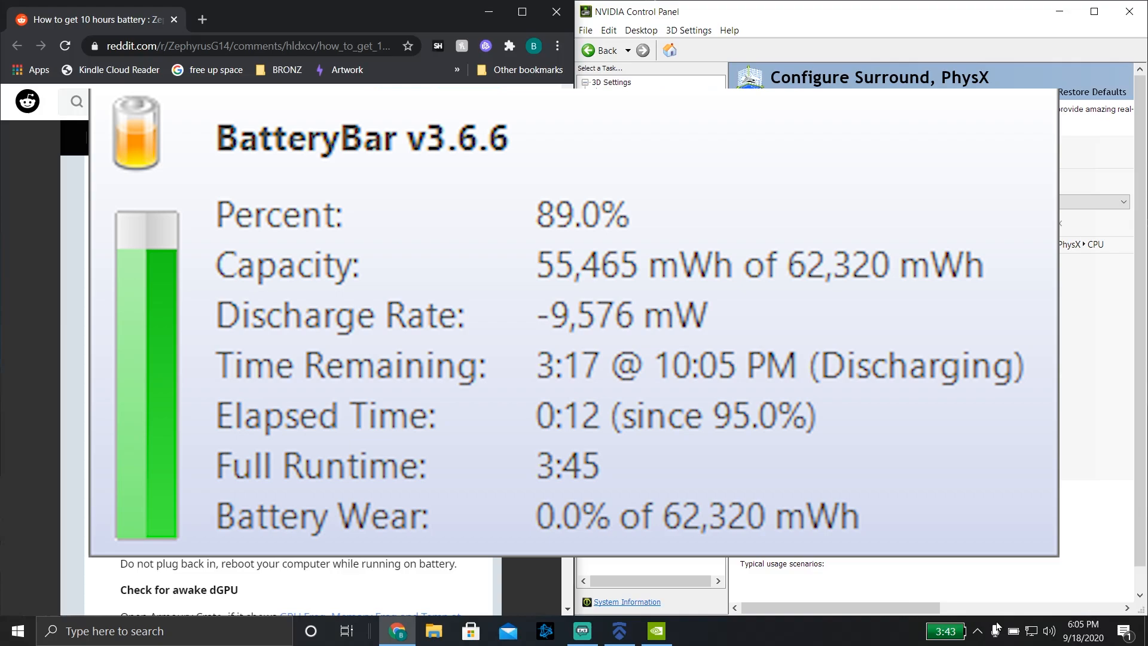
- Repeat once more and leave the BatteryBar readout showing roughly 9.6 W discharge at 89%
{"action": "left_click", "coordinate": [1012, 631]}
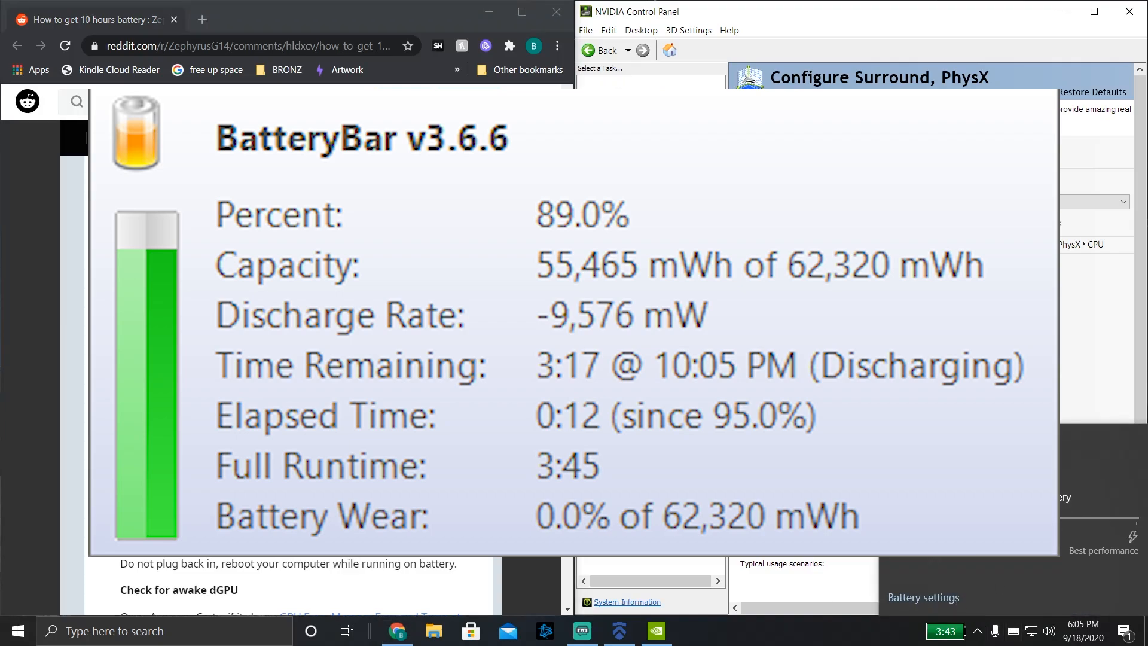
{"action": "left_click", "coordinate": [1012, 632]}
{"action": "left_click", "coordinate": [1128, 12]}
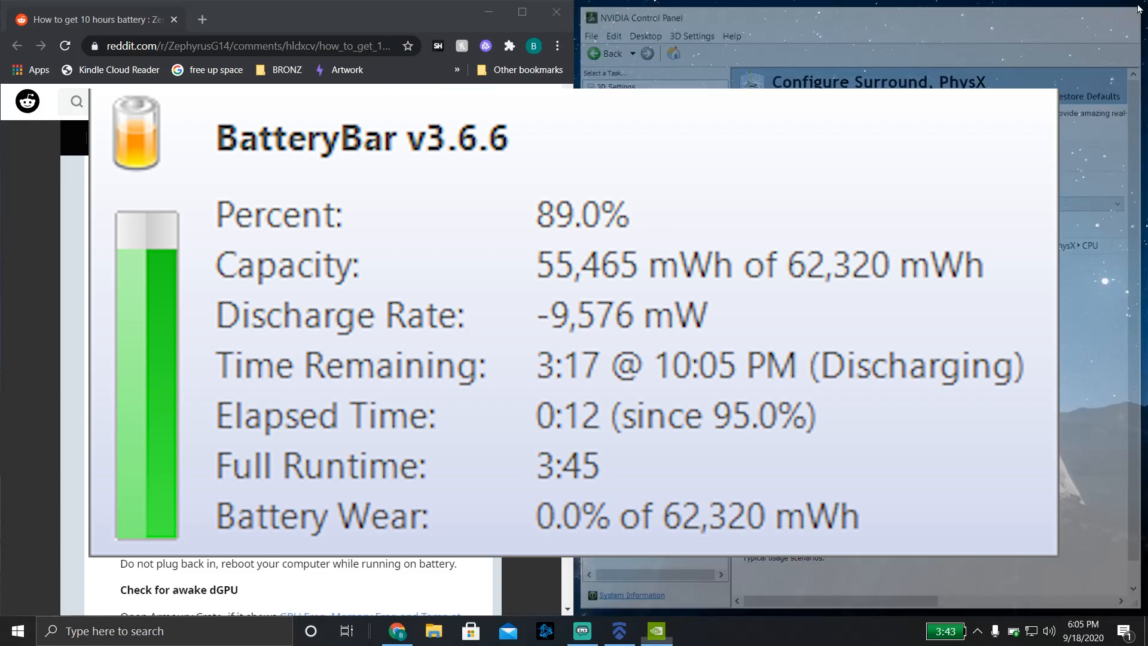
{"action": "left_click", "coordinate": [520, 13]}
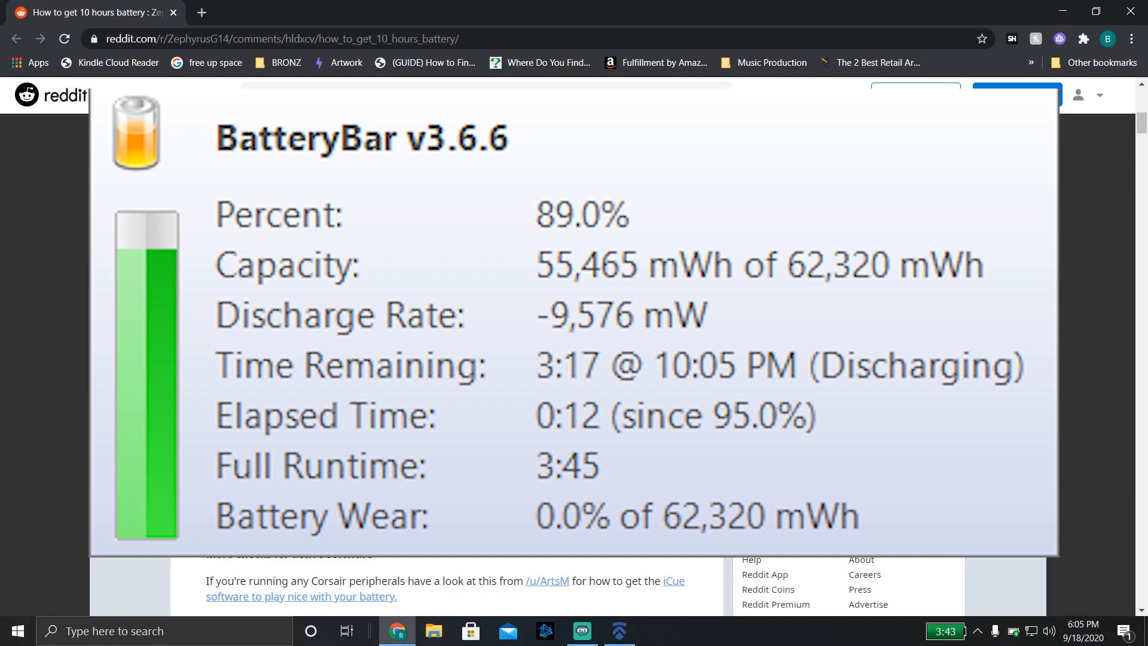
{"action": "left_click", "coordinate": [978, 630]}
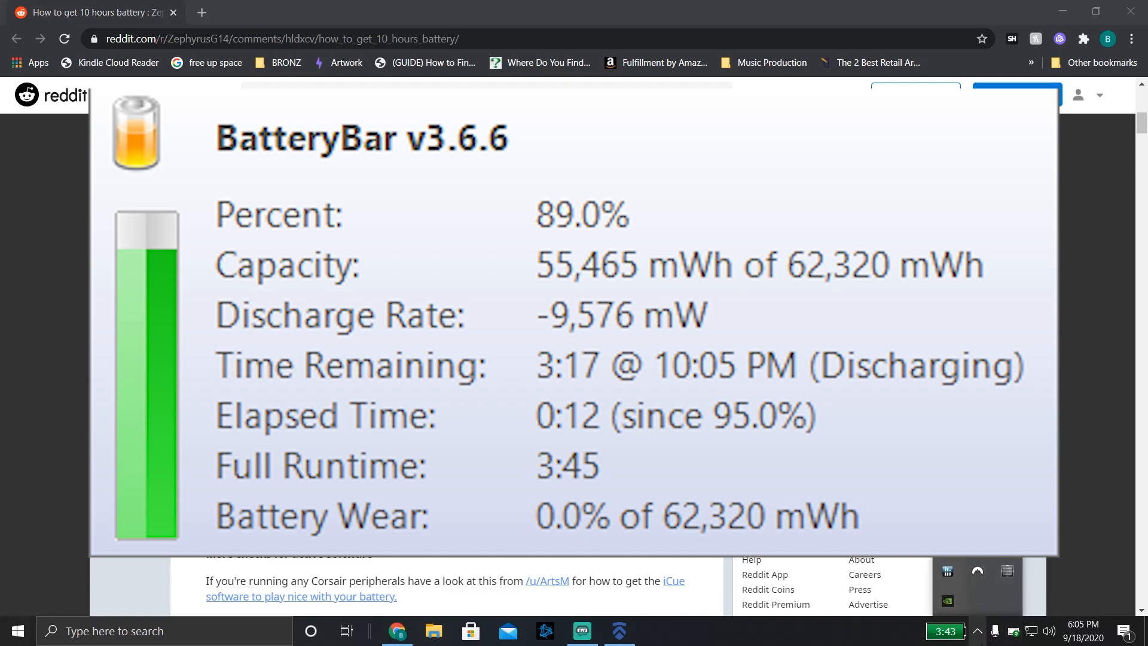
{"action": "left_click", "coordinate": [980, 639]}
{"action": "left_click", "coordinate": [937, 632]}
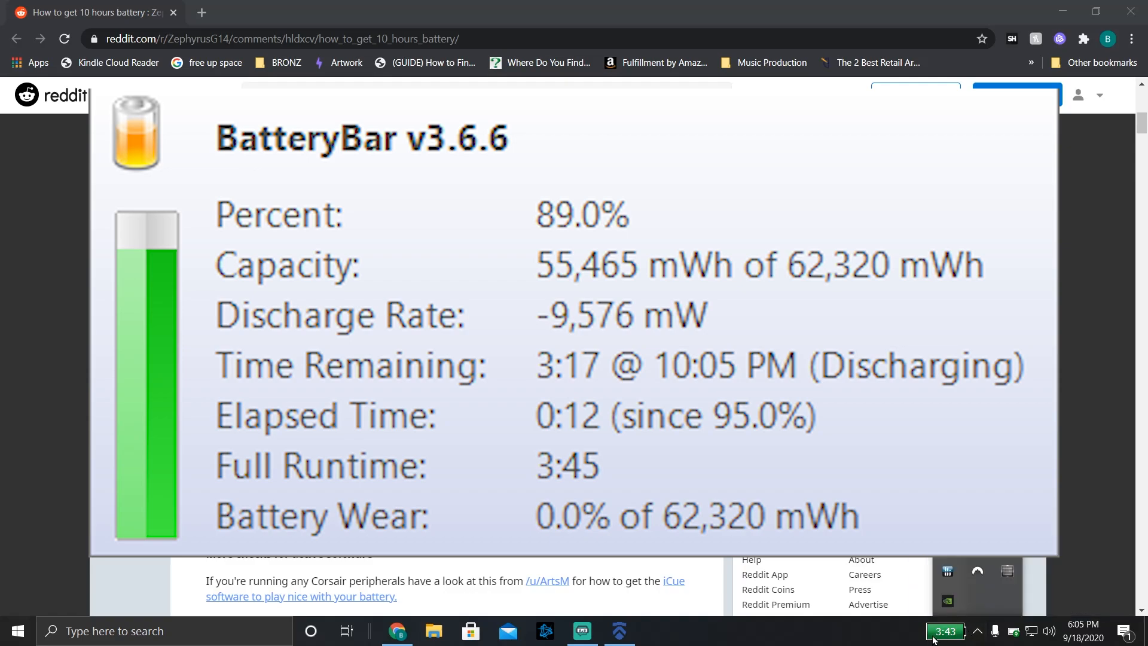